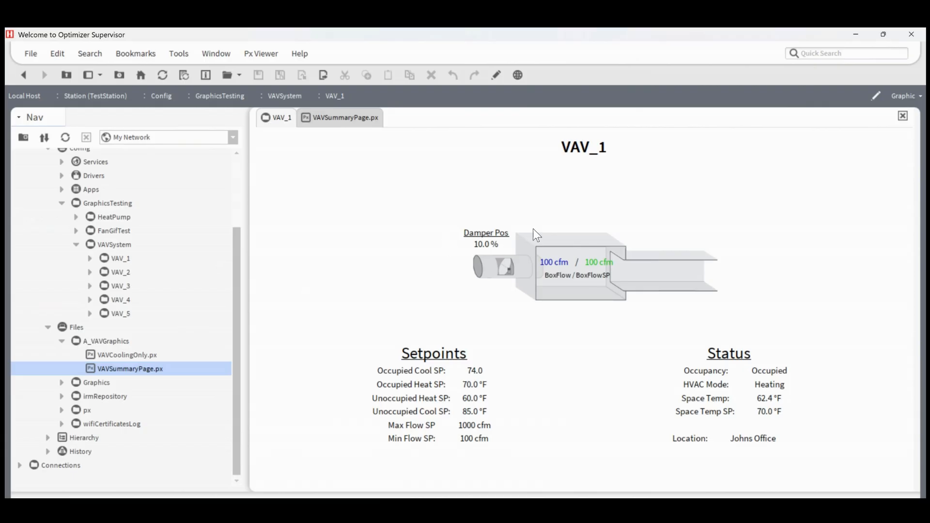
Step: View the VAV_2 and VAV_1 graphics, then the VAVSummaryPage.px page
left_click(119, 258)
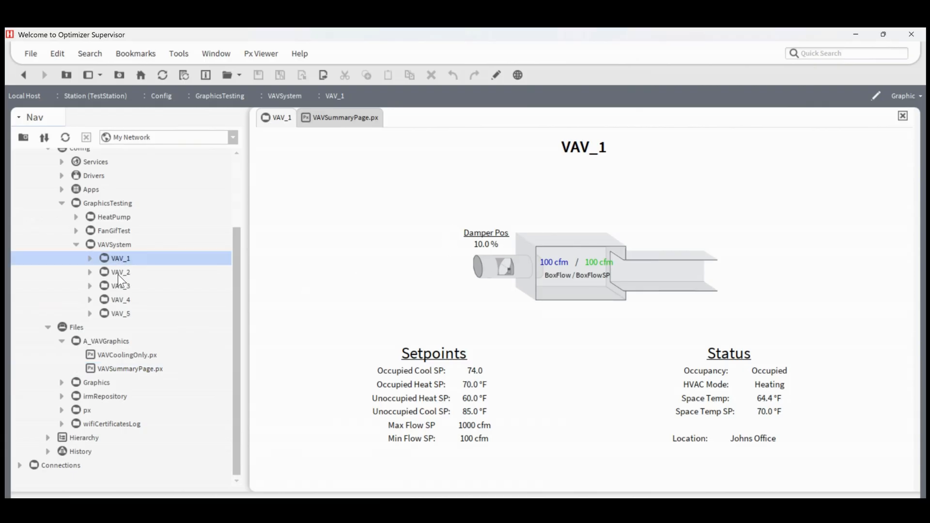
left_click(117, 274)
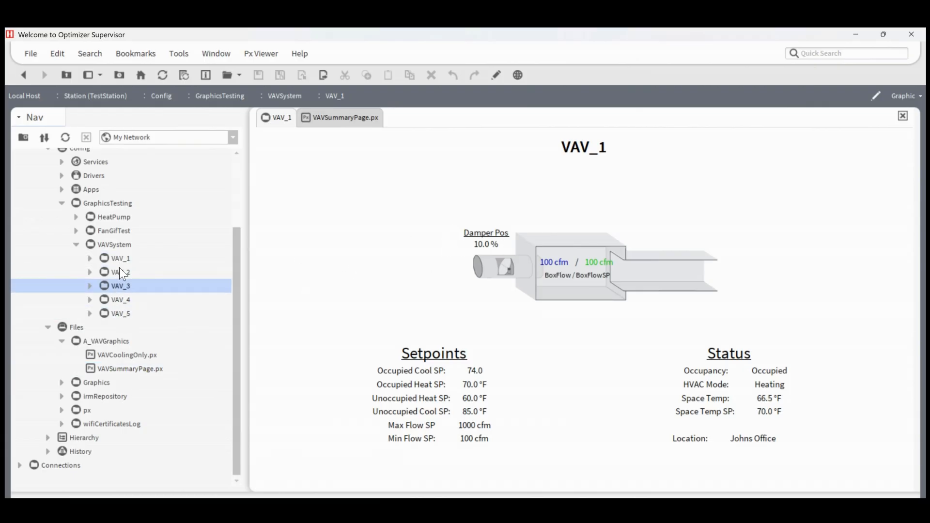
double_click(120, 270)
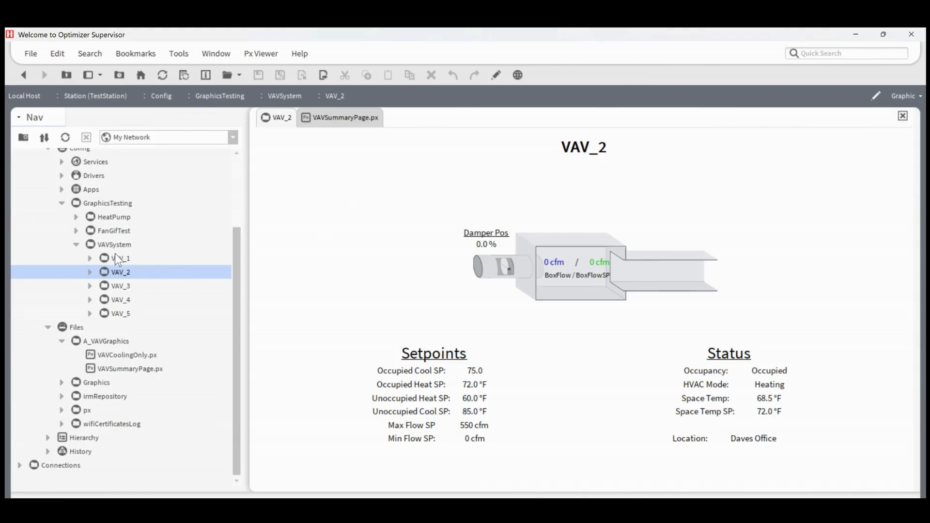
double_click(118, 258)
left_click(342, 117)
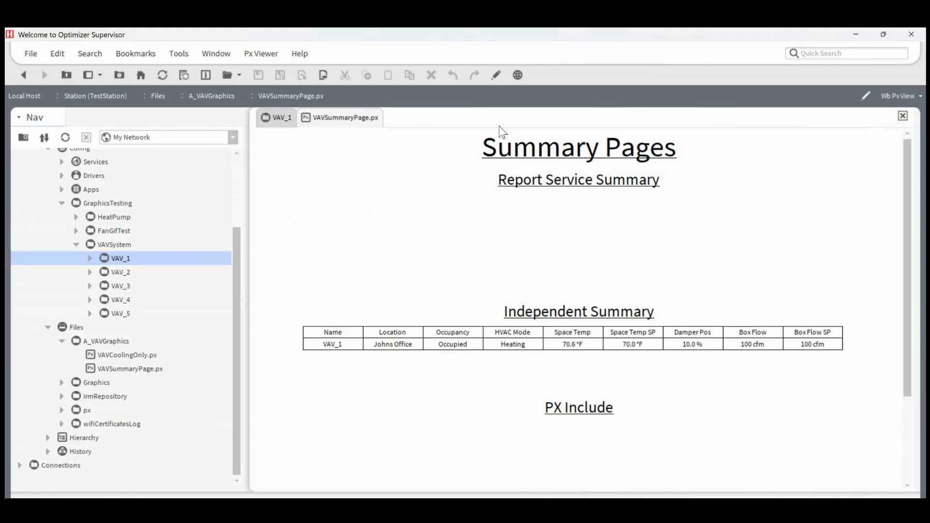
Step: Switch VAVSummaryPage.px to edit mode and open the report palette in the side bar
left_click(496, 75)
left_click(93, 75)
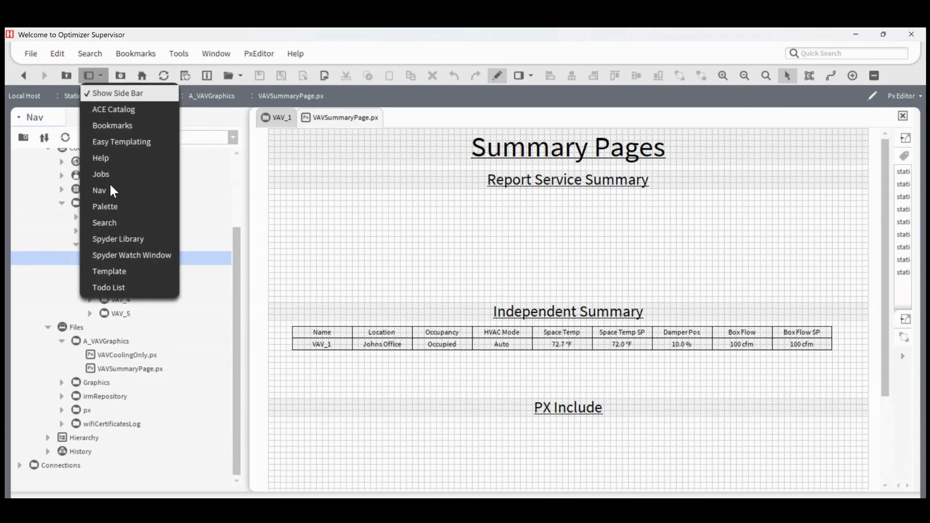
left_click(108, 209)
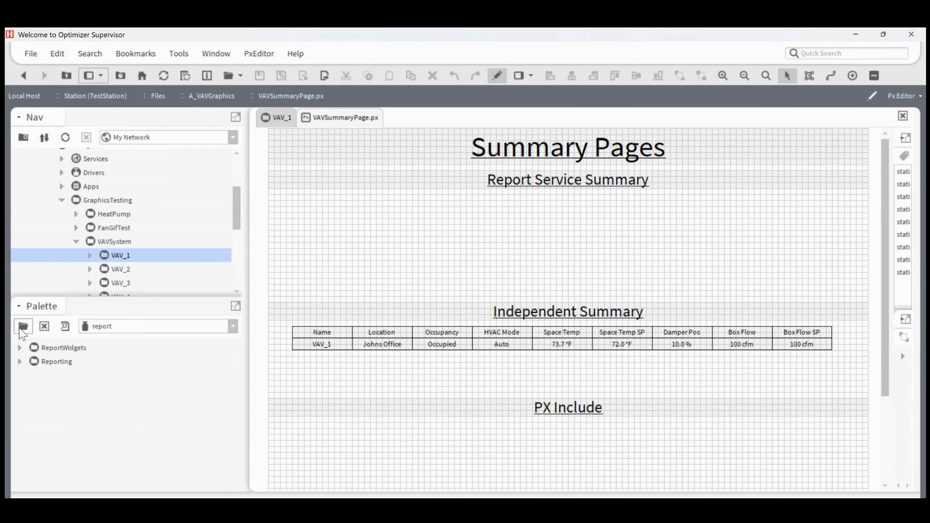
left_click(21, 327)
type("rep")
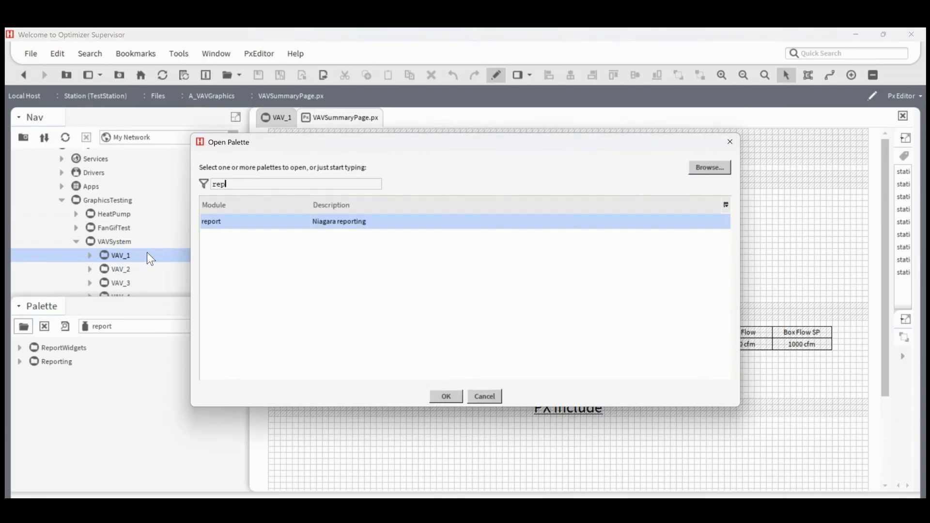
type("ort")
double_click(280, 224)
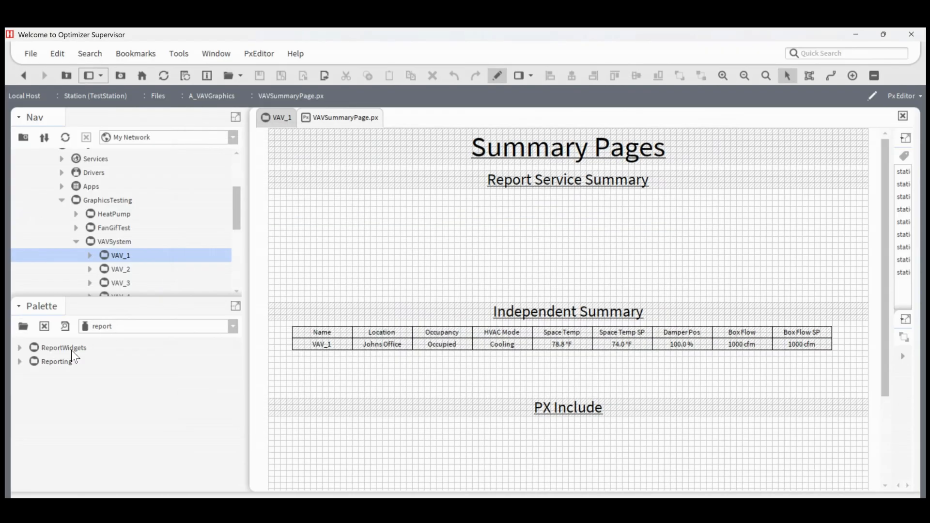
Step: Add a ReportService from the palette's Reporting folder to the station's Services, keeping its default name
left_click(20, 361)
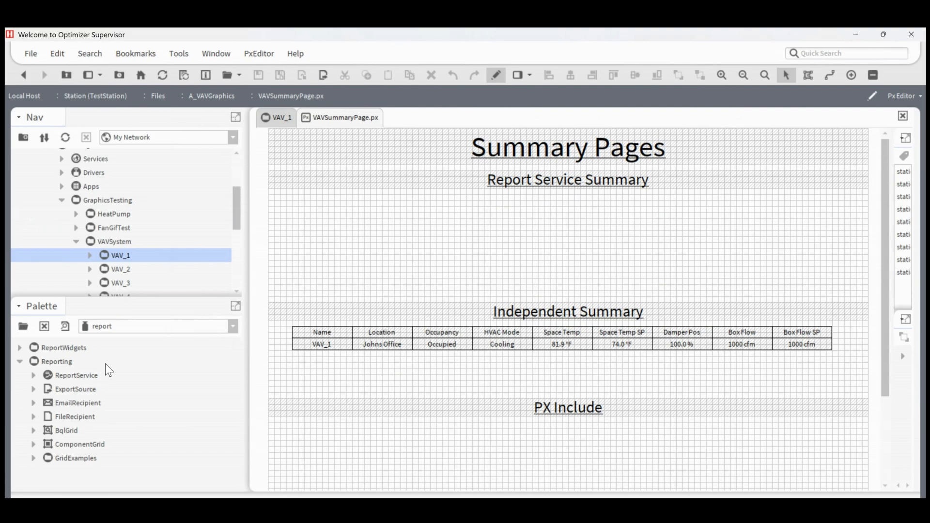
scroll(156, 245, "up", 3)
left_click(63, 256)
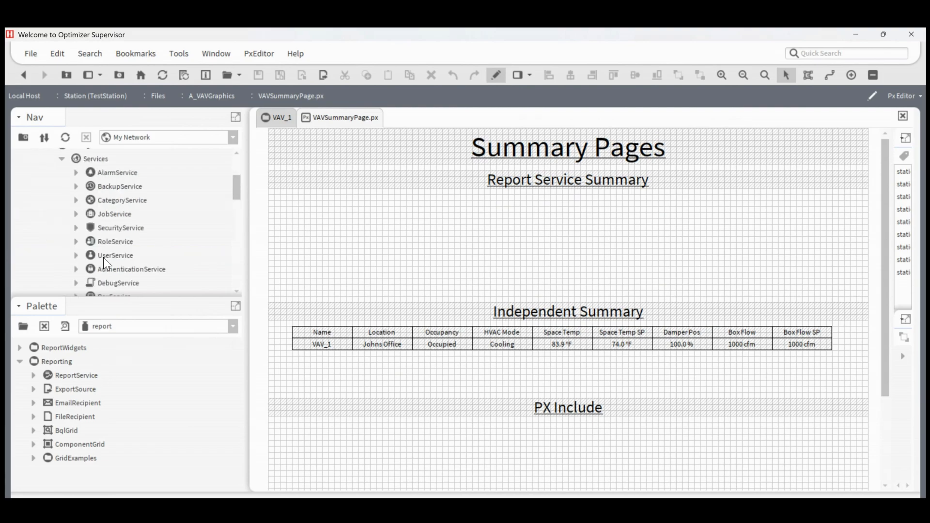
scroll(116, 257, "down", 1)
scroll(116, 268, "up", 1)
left_click_drag(68, 374, 92, 169)
left_click(449, 289)
scroll(84, 216, "down", 3)
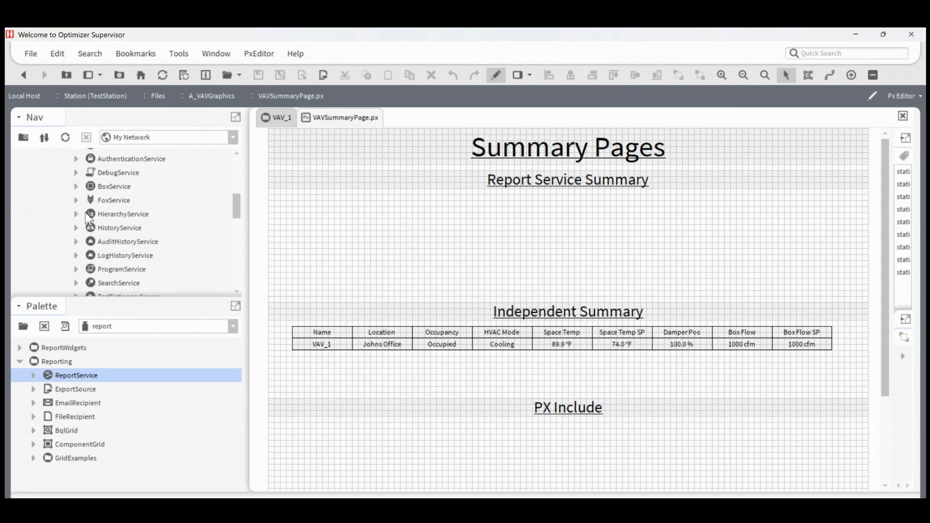
scroll(92, 216, "down", 3)
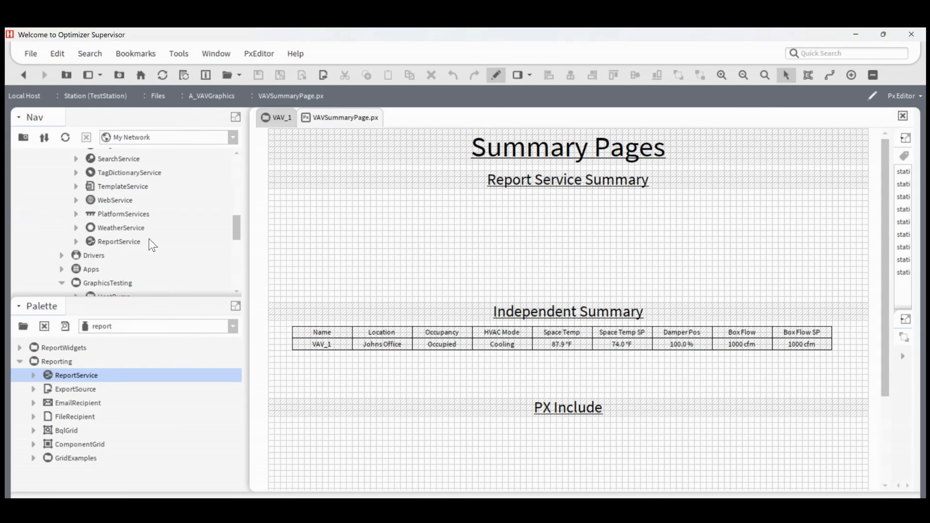
Step: Leave edit mode on VAVSummaryPage.px and open the ReportService wire sheet in place of the VAV_1 graphic
left_click(495, 79)
left_click(277, 118)
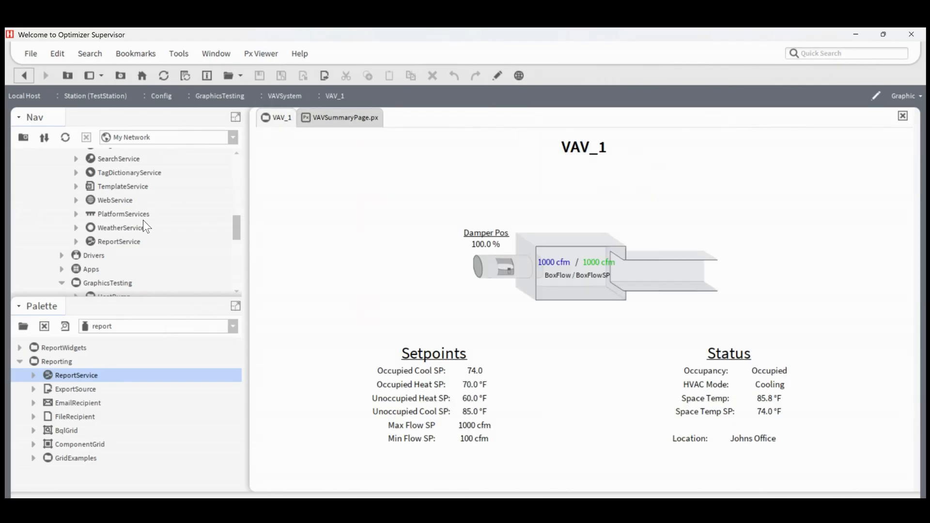
left_click(127, 245)
double_click(127, 245)
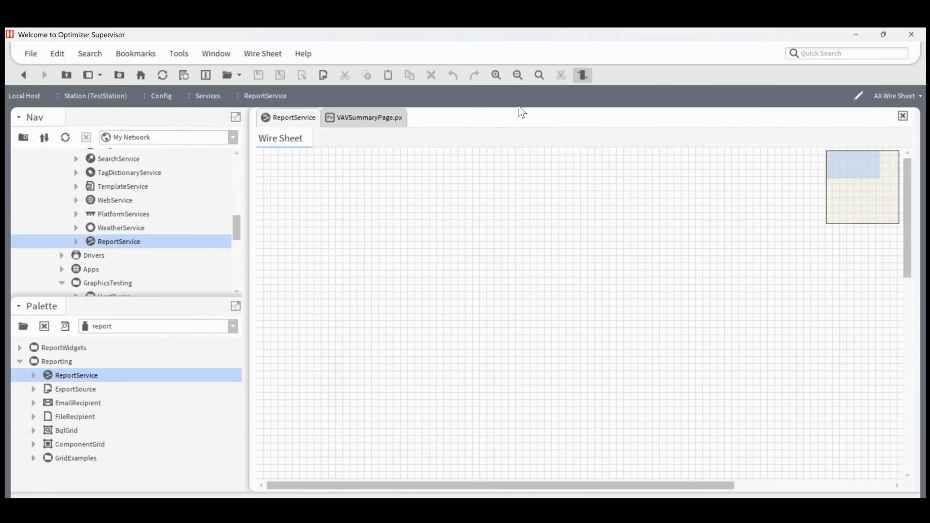
Step: Add a ComponentGrid named VAVSummary to the ReportService wire sheet and place it near the sheet's upper-left corner
left_click_drag(119, 298, 125, 260)
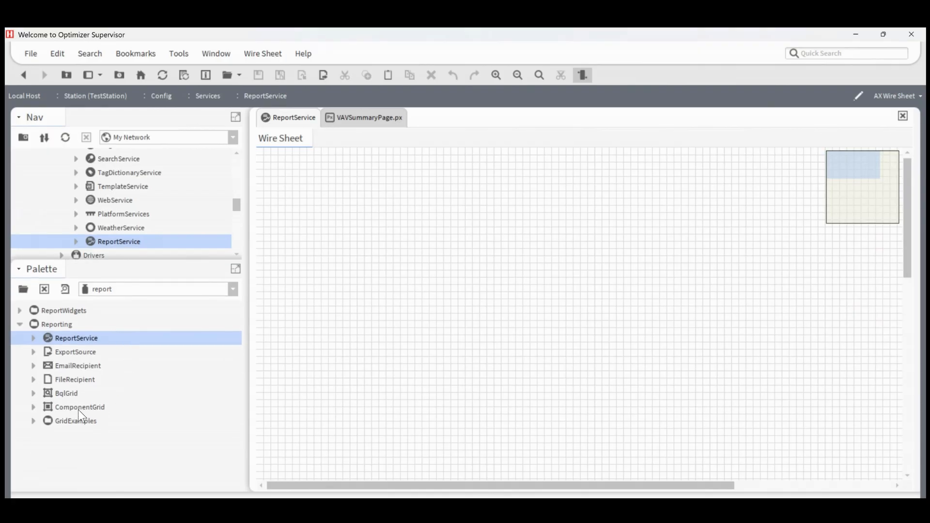
left_click_drag(80, 411, 442, 237)
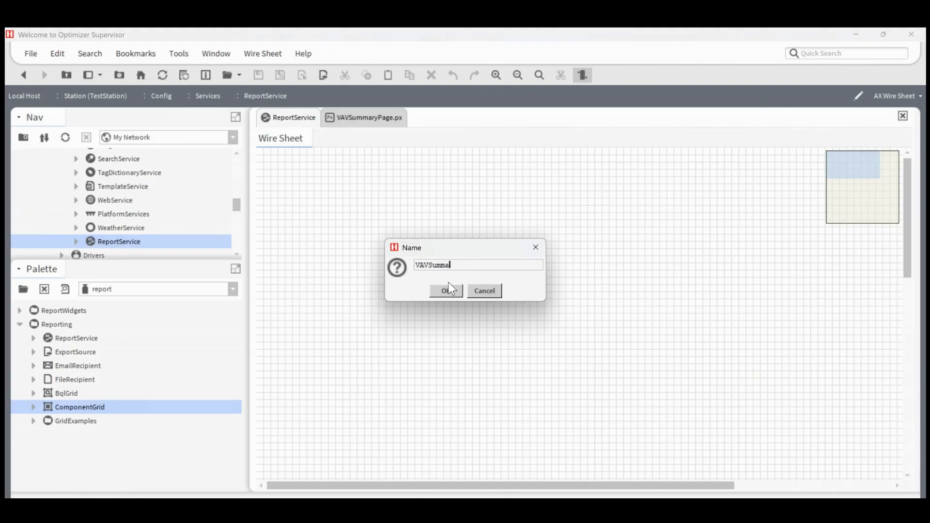
left_click(441, 291)
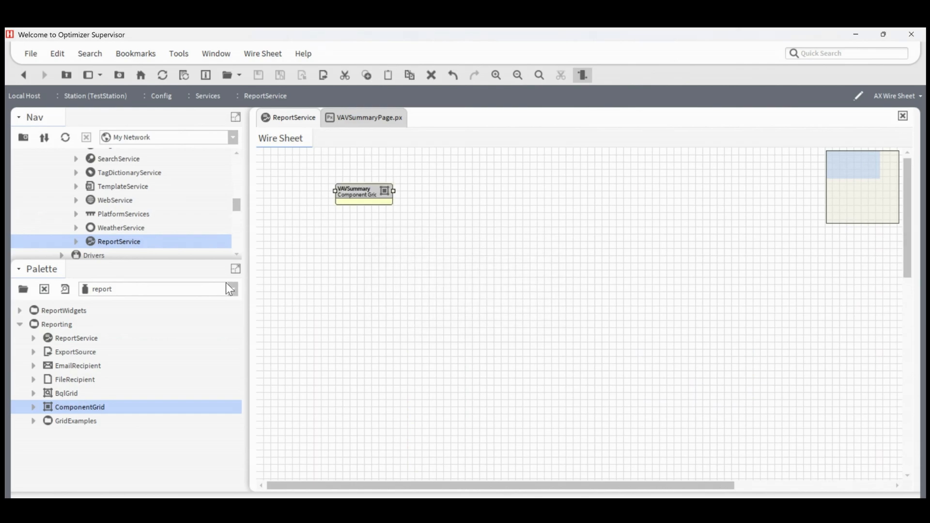
left_click_drag(183, 292, 167, 433)
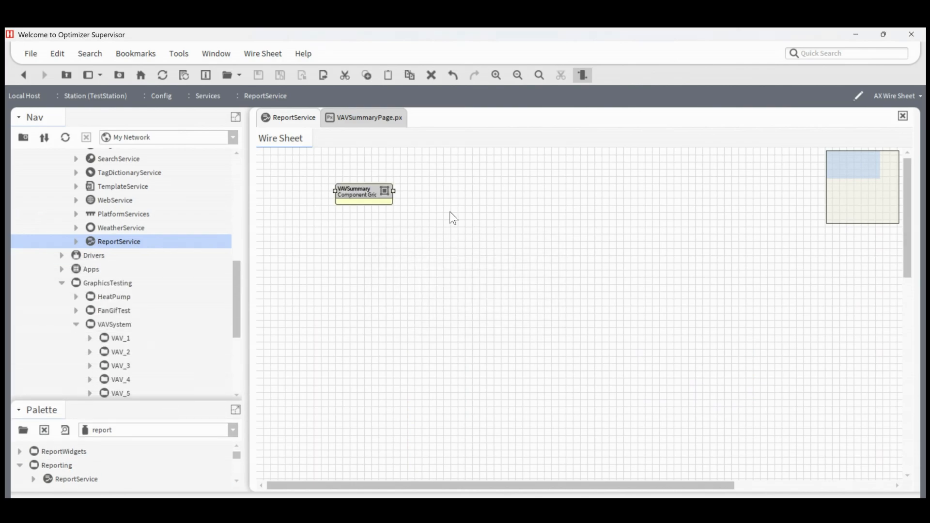
left_click_drag(372, 195, 322, 186)
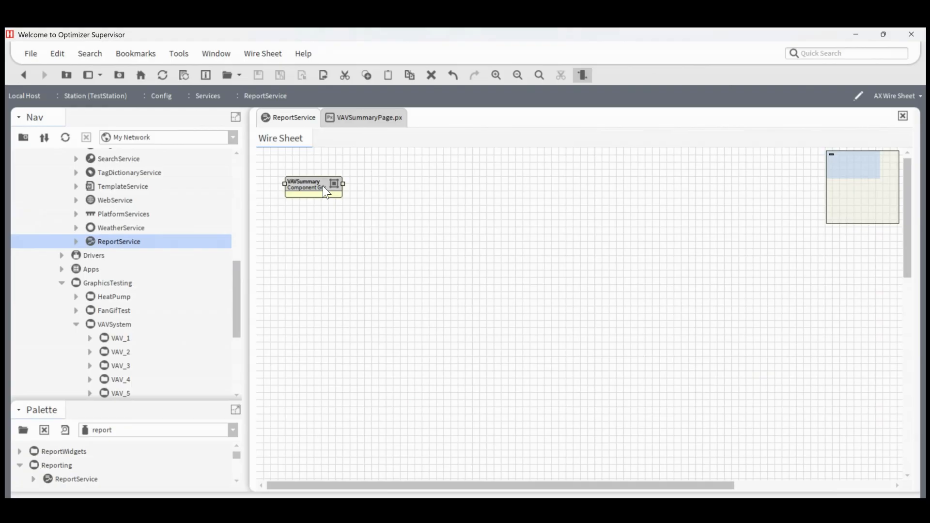
Step: Open the VAVSummary component grid in its Grid Editor view
double_click(323, 186)
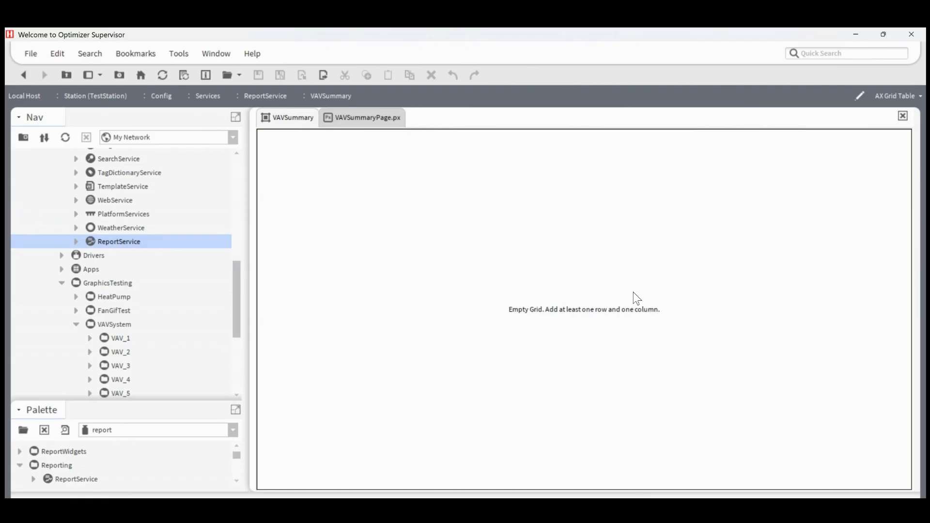
left_click(899, 92)
left_click(867, 145)
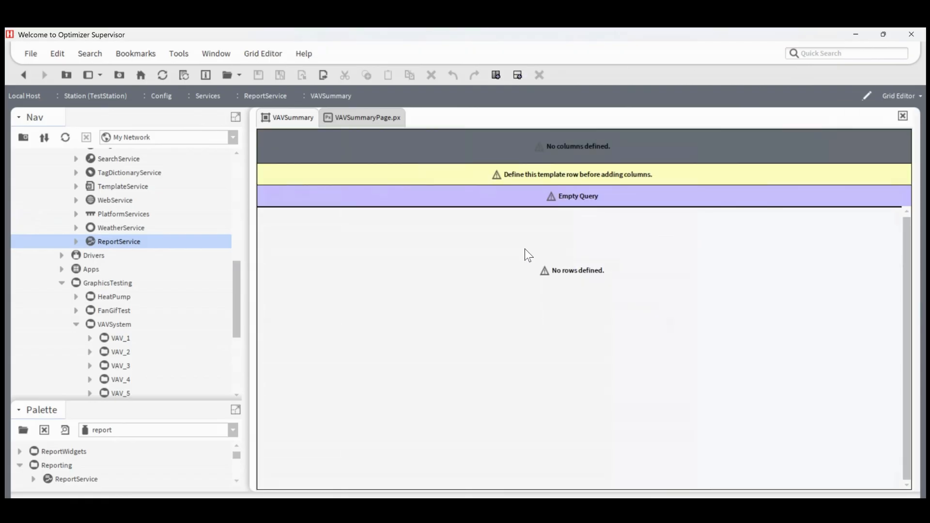
left_click(895, 94)
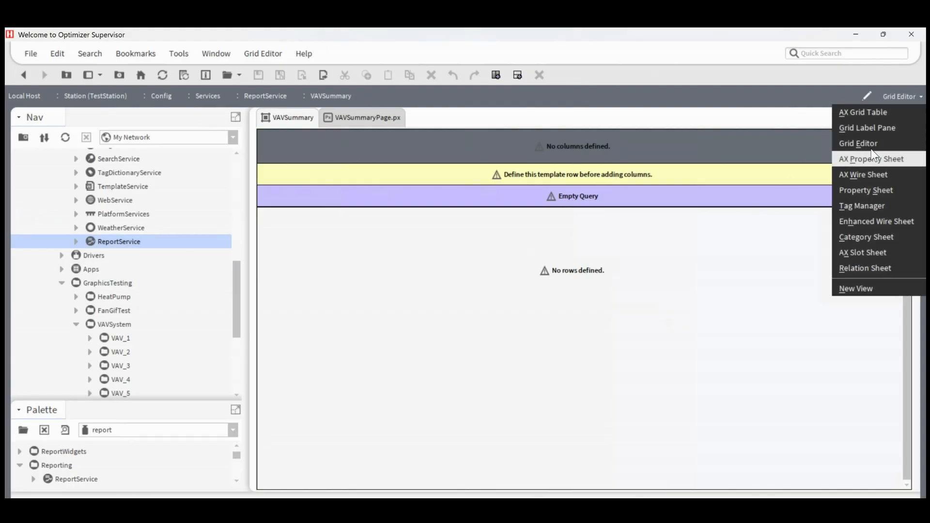
left_click(871, 146)
Step: Define VAV_1 as the grid's template row and add VAV_1 through VAV_5 from VAVSystem as rows
scroll(152, 269, "down", 3)
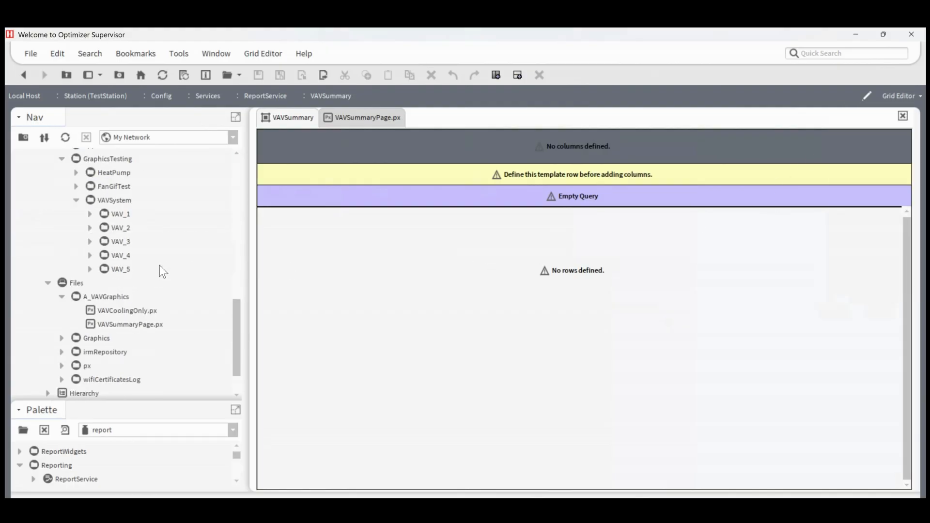
left_click(90, 213)
left_click(90, 173)
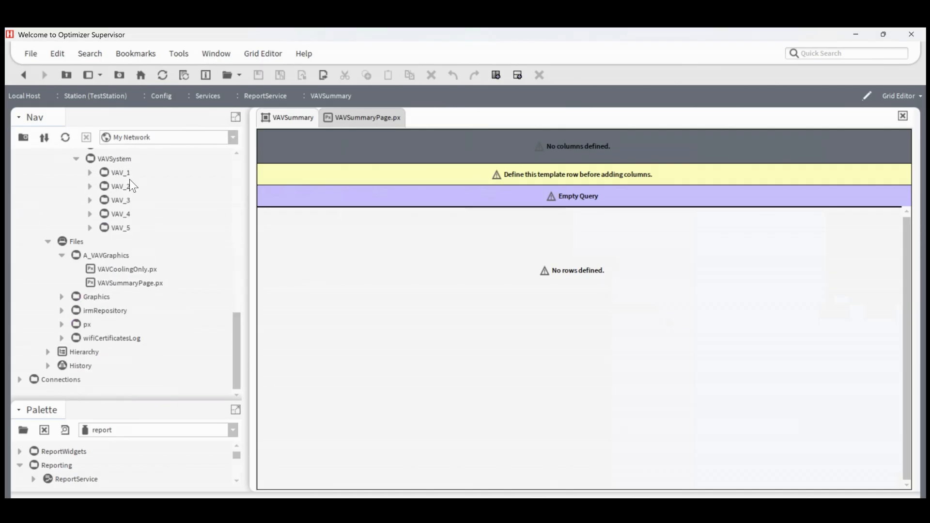
left_click_drag(126, 176, 397, 178)
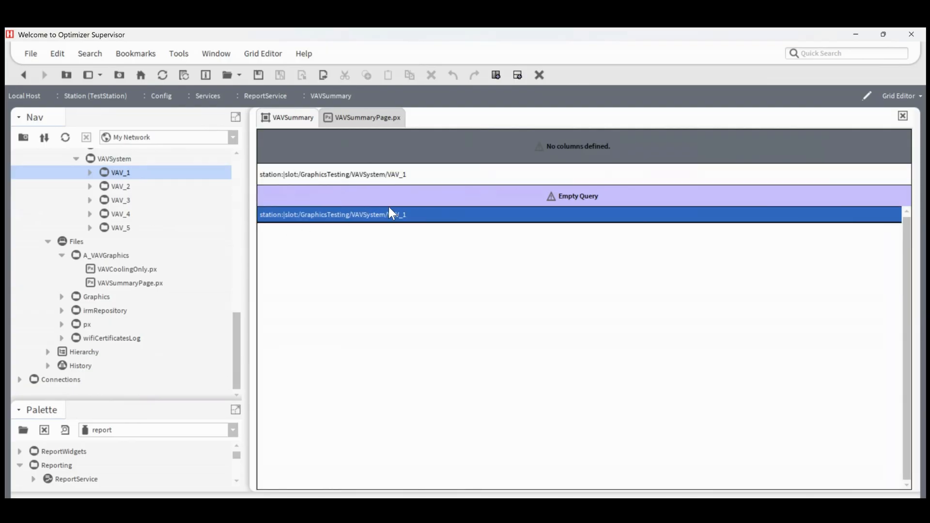
left_click_drag(118, 189, 370, 262)
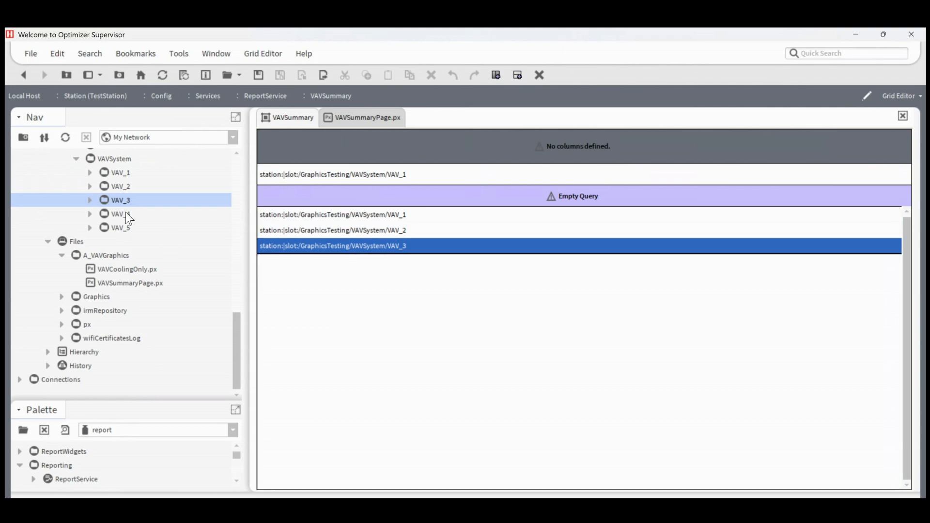
left_click_drag(126, 213, 368, 273)
left_click_drag(127, 231, 362, 277)
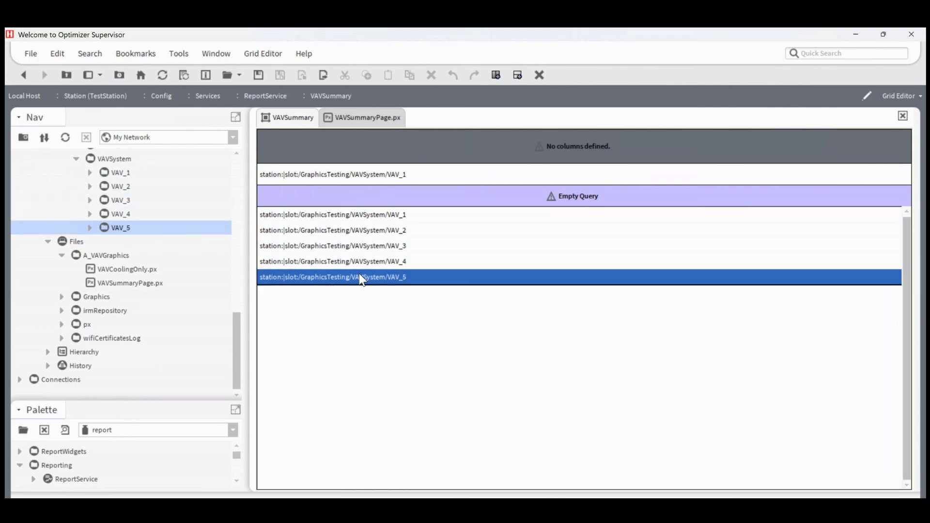
Step: Add a Name column with format %displayName% from VAV_1, plus Location and Occupancy columns from its points
left_click_drag(116, 173, 360, 159)
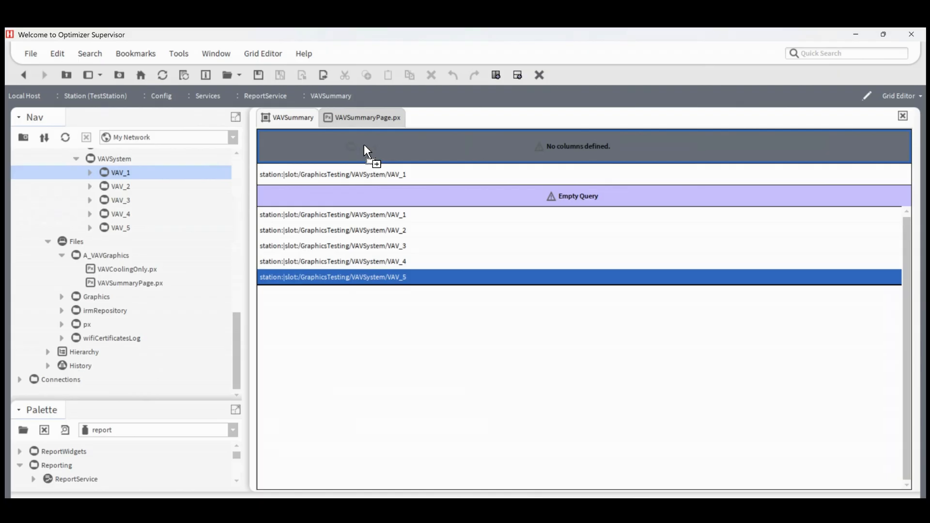
left_click_drag(364, 145, 342, 145)
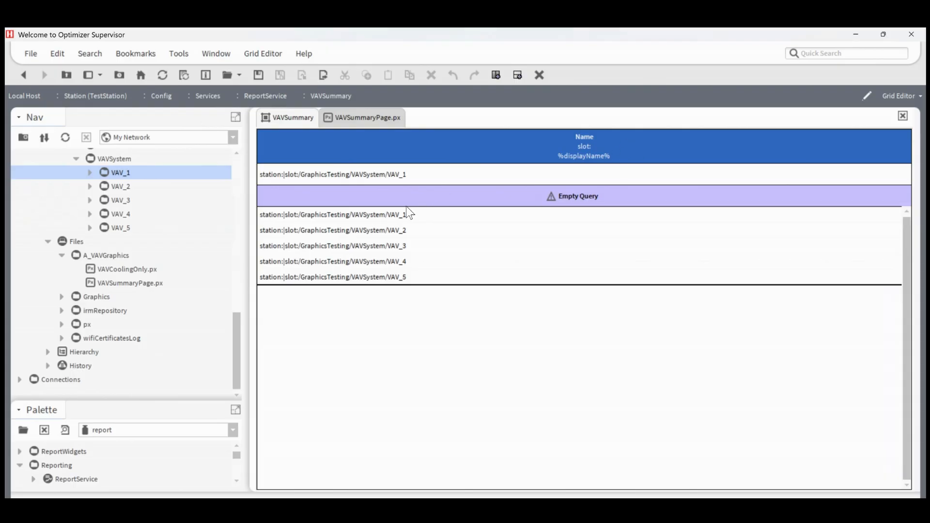
left_click(90, 173)
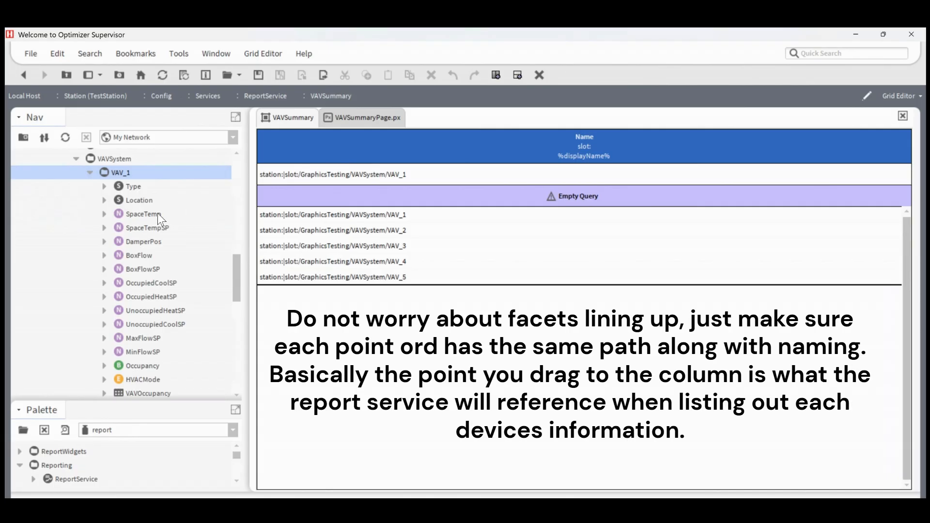
left_click_drag(142, 367, 397, 147)
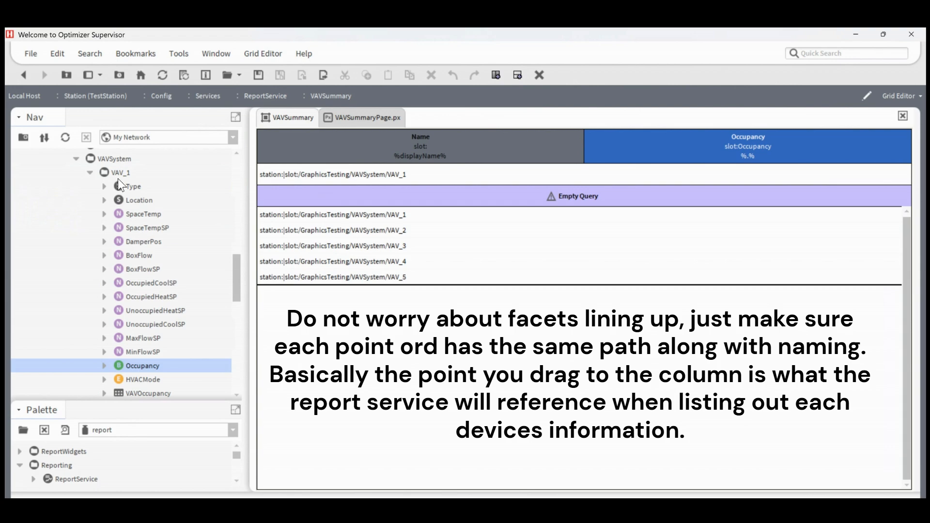
left_click_drag(139, 200, 593, 147)
Step: Add HVACMode, SpaceTemp, SpaceTempSP, BoxFlow and BoxFlowSP columns after Occupancy, using the matching VAV_1 points
left_click(748, 148)
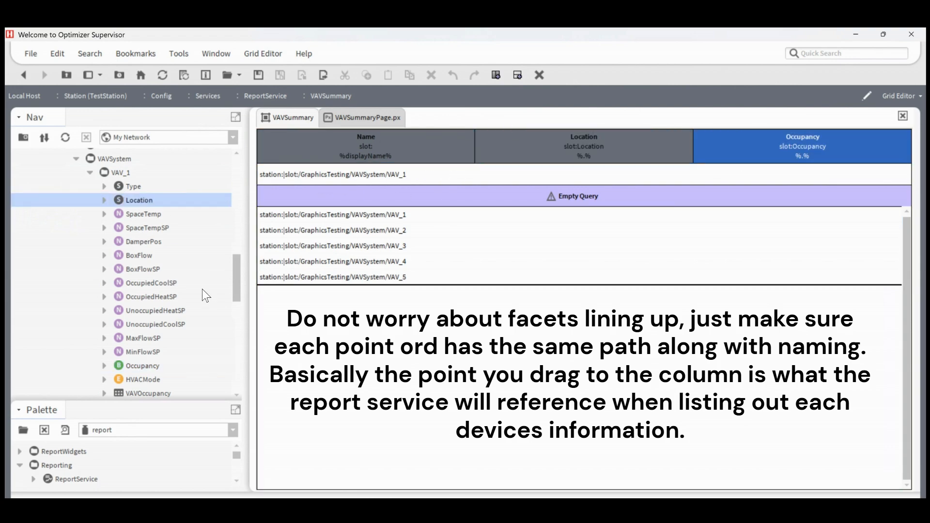
left_click_drag(146, 381, 592, 144)
left_click_drag(139, 215, 473, 155)
left_click(196, 232)
left_click_drag(196, 232, 484, 143)
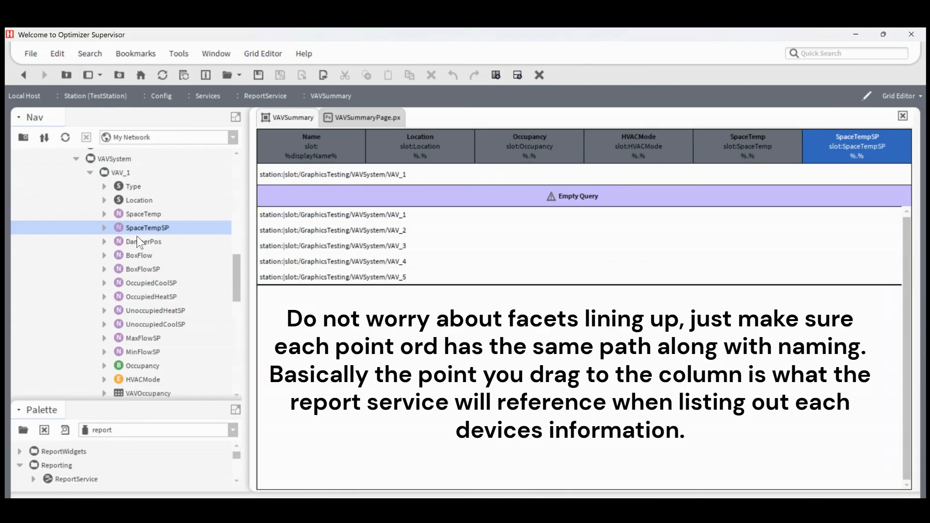
left_click_drag(144, 260, 402, 152)
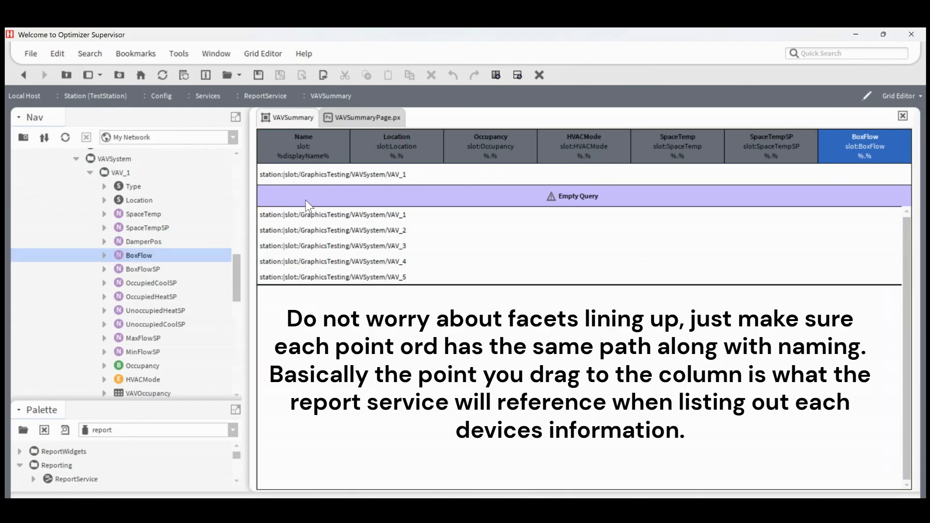
left_click_drag(146, 269, 335, 139)
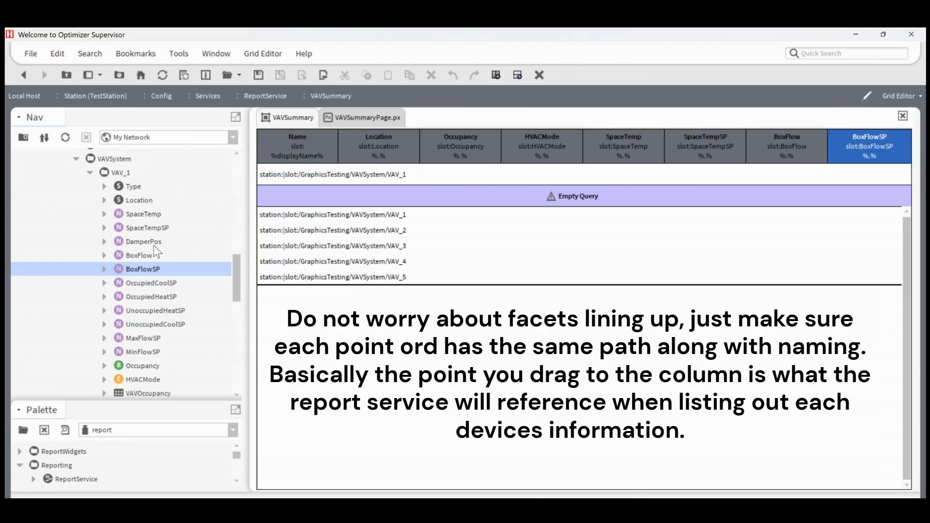
Step: Add a DamperPos column after BoxFlowSP, using VAV_1's DamperPos point
left_click_drag(150, 240, 408, 144)
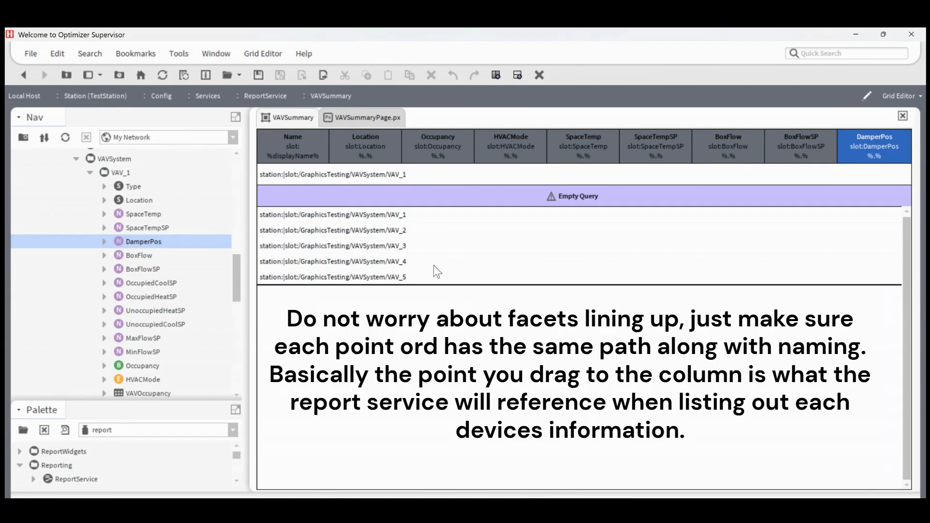
left_click(307, 139)
left_click(370, 139)
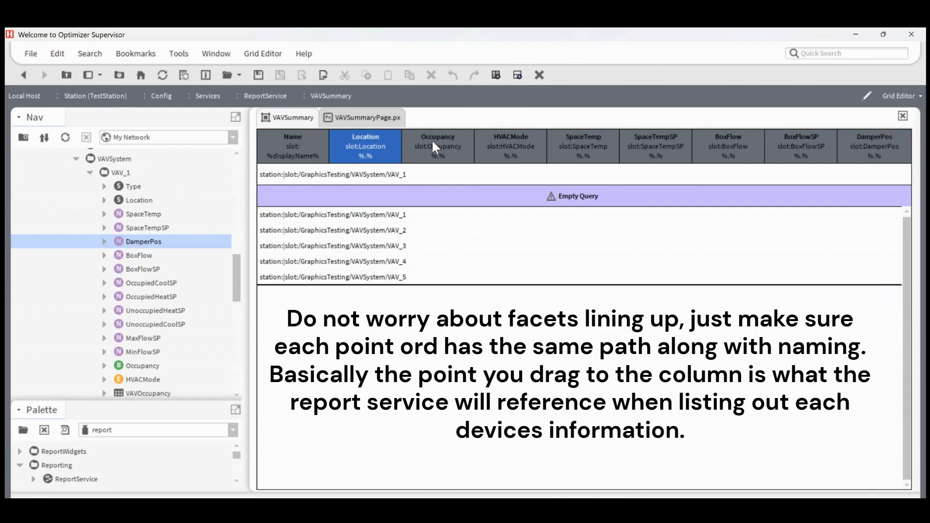
left_click(439, 139)
left_click(521, 141)
left_click(598, 141)
left_click(680, 142)
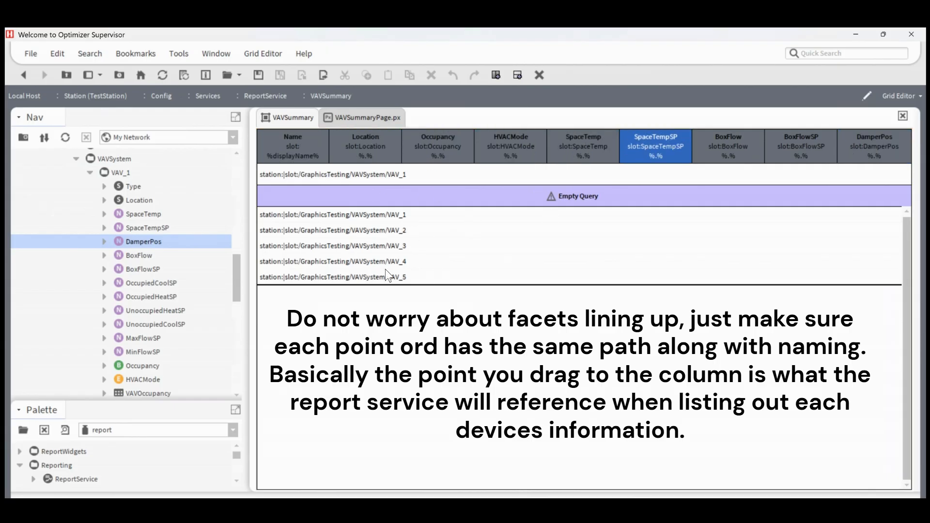
Step: Switch VAVSummary to the AX Grid Table view, saving the grid changes
left_click(902, 95)
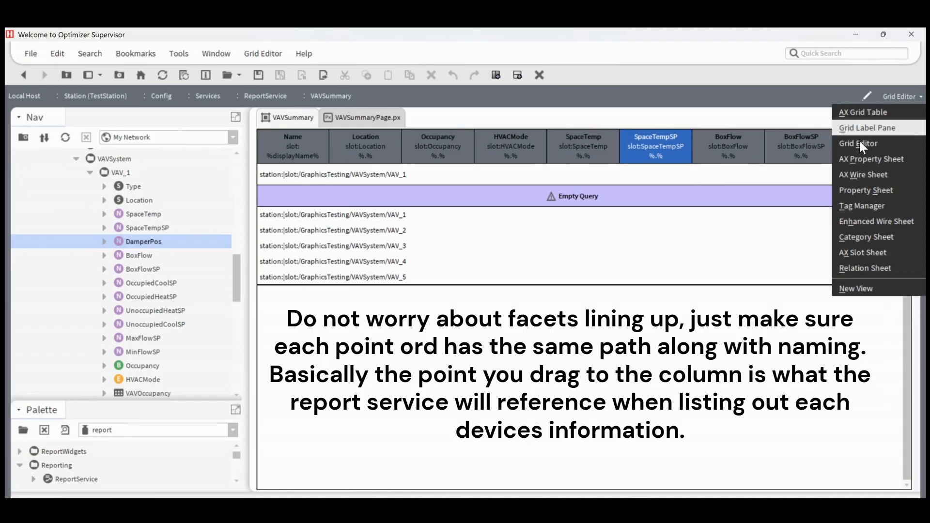
left_click(876, 111)
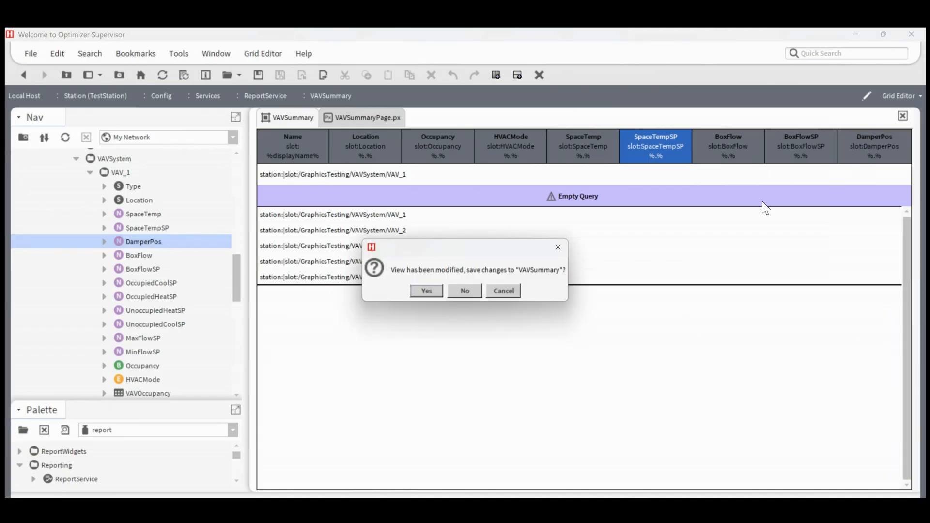
left_click(424, 291)
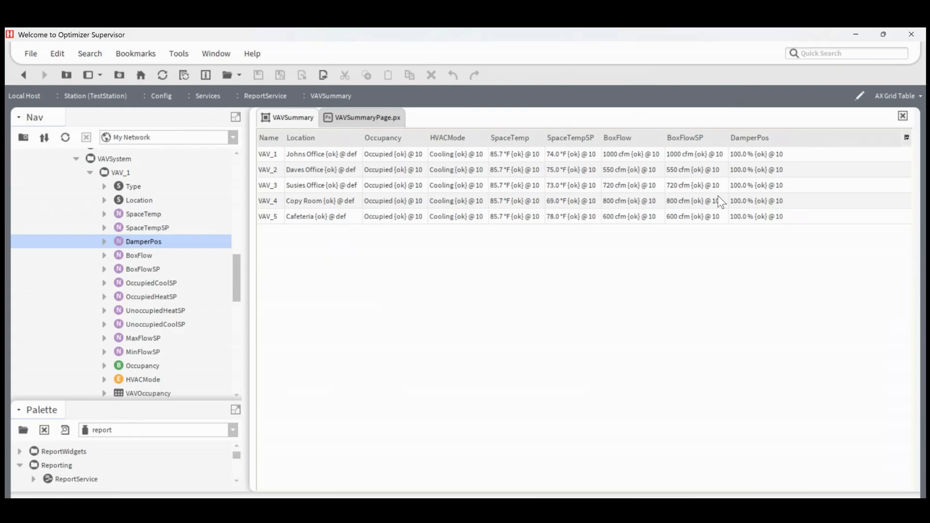
Step: Return VAVSummary to the Grid Editor view and set the Location column's format to %out.value%
left_click(896, 95)
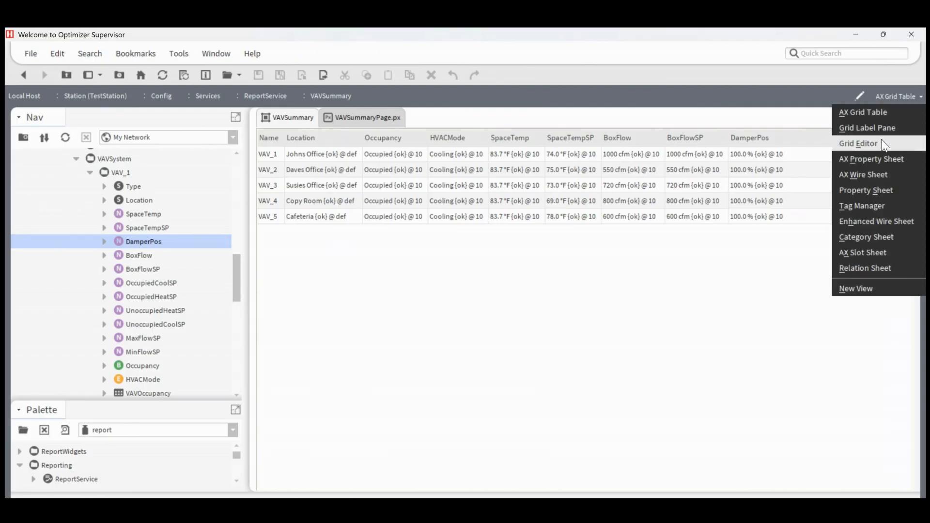
left_click(882, 138)
left_click(364, 143)
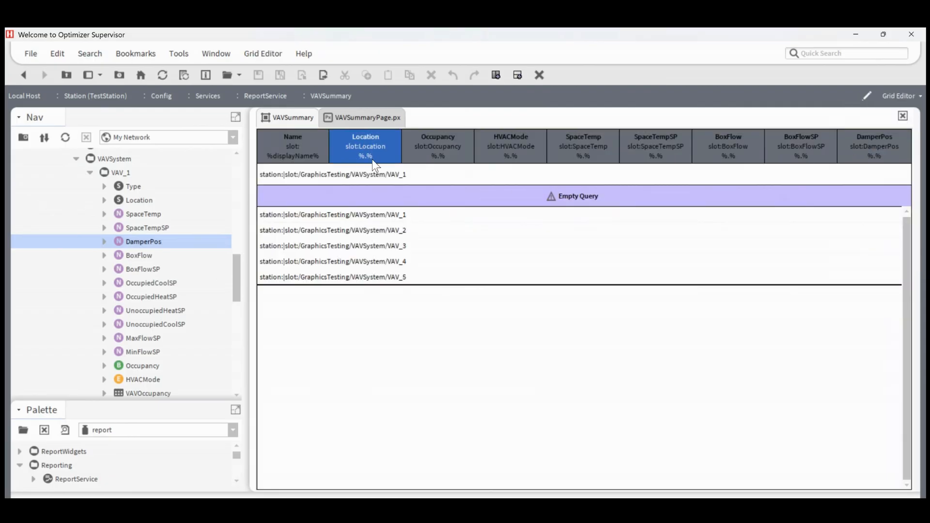
double_click(361, 146)
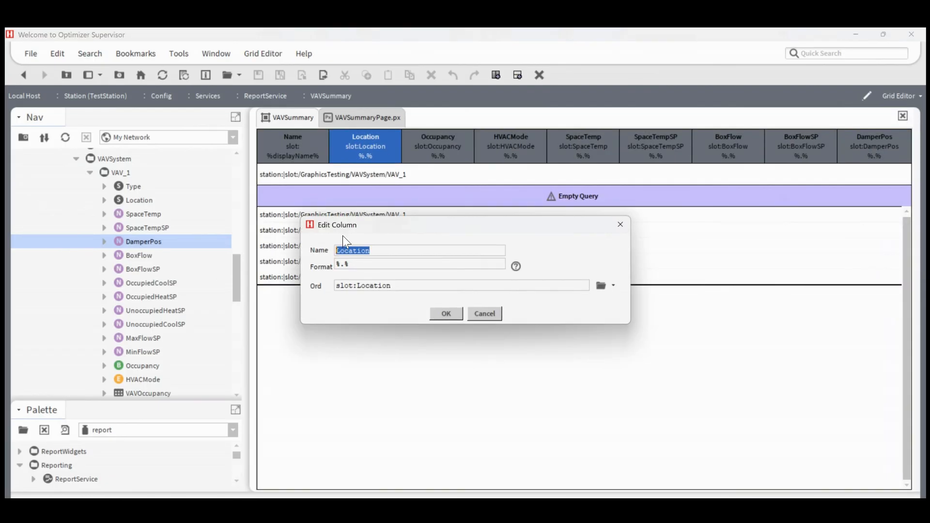
left_click(341, 263)
type("out")
key("Right")
type("value")
key("ctrl+a")
key("ctrl+c")
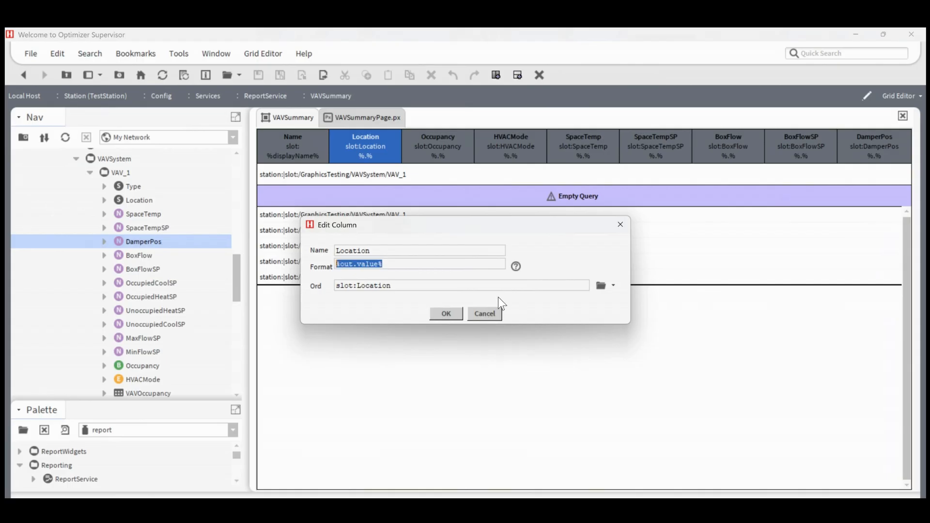
left_click(457, 311)
Step: Set the Occupancy column's format to %out.value%
double_click(445, 144)
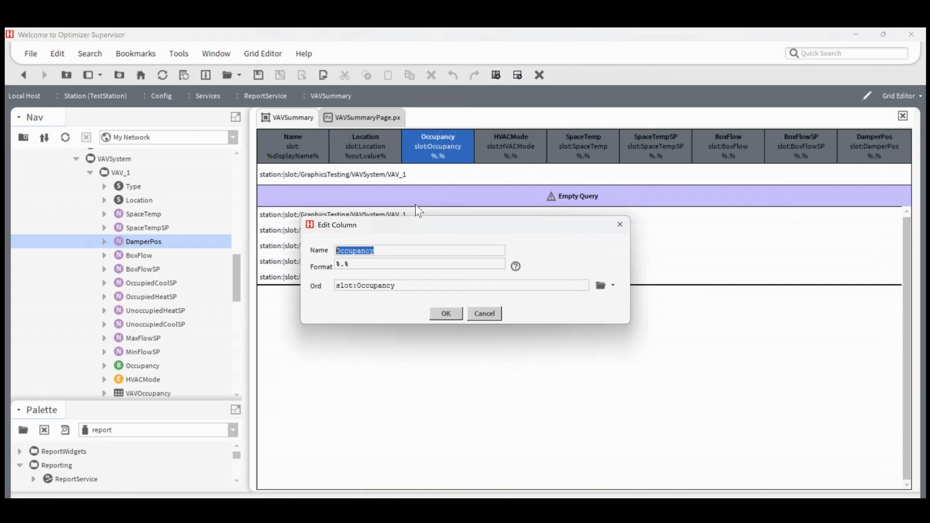
left_click(377, 266)
key("ctrl+a")
key("ctrl+v")
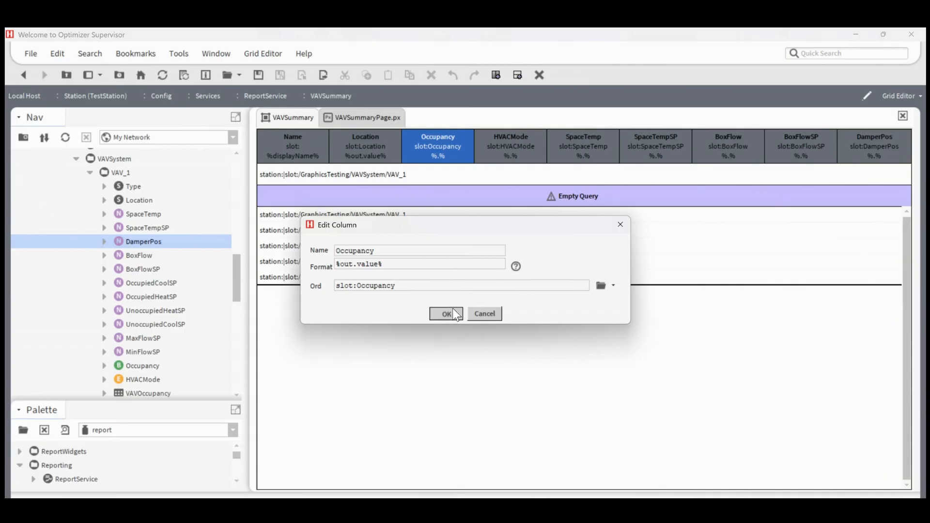
left_click(446, 313)
Step: Replace the HVACMode column's format with %out.value%
double_click(509, 148)
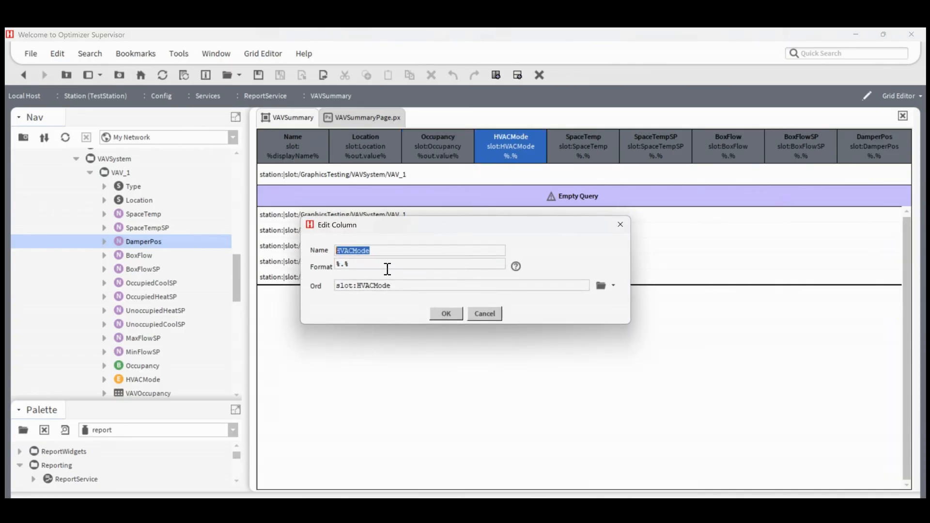
left_click(388, 269)
key("ctrl+v")
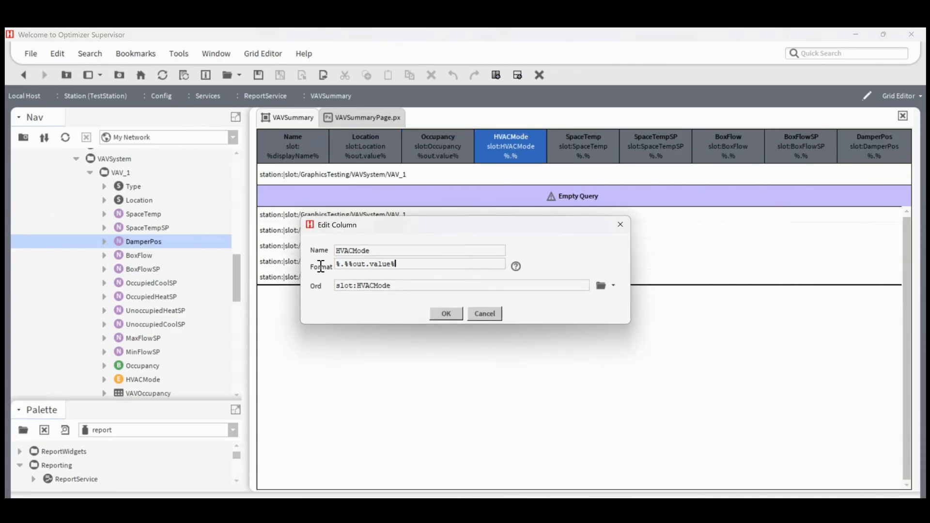
key("ctrl+a")
key("ctrl+v")
left_click(446, 313)
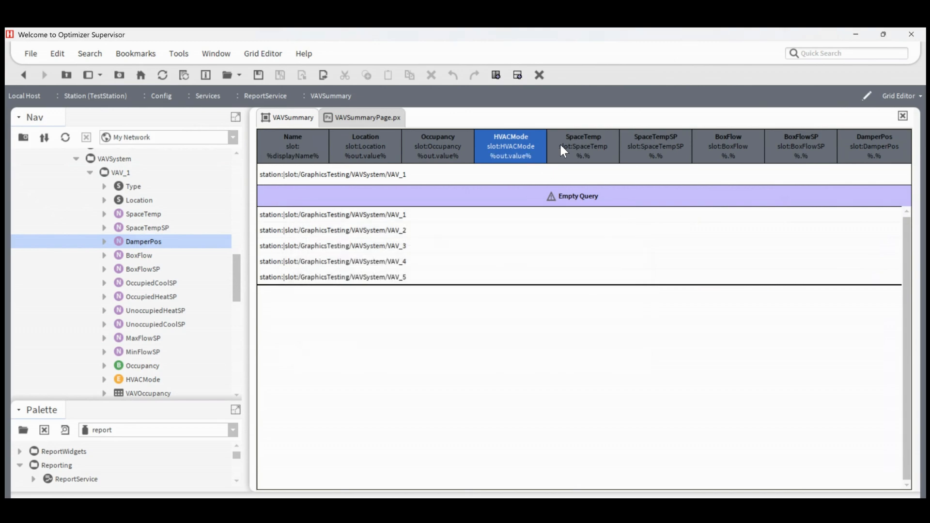
Step: Change the SpaceTemp column's format to %out.value%
double_click(562, 147)
left_click(375, 268)
key("ctrl+a")
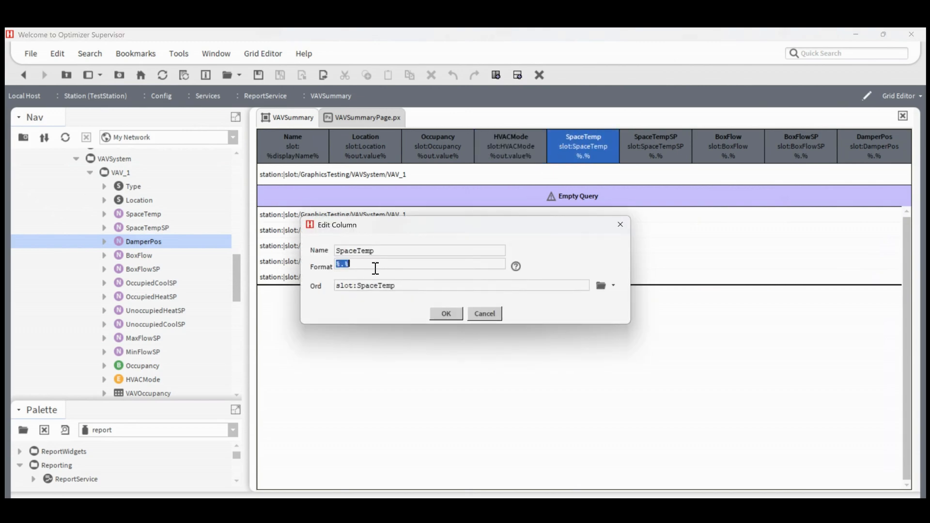
type("%out.value%")
key("Return")
Step: Set the SpaceTempSP column's format to %out.value%
double_click(644, 155)
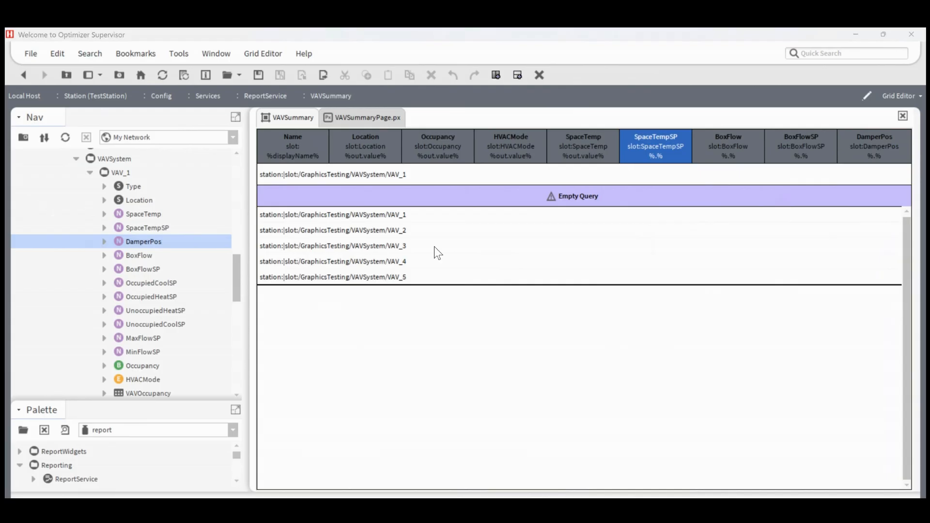
left_click(364, 267)
key("ctrl+a")
type("%out.value%")
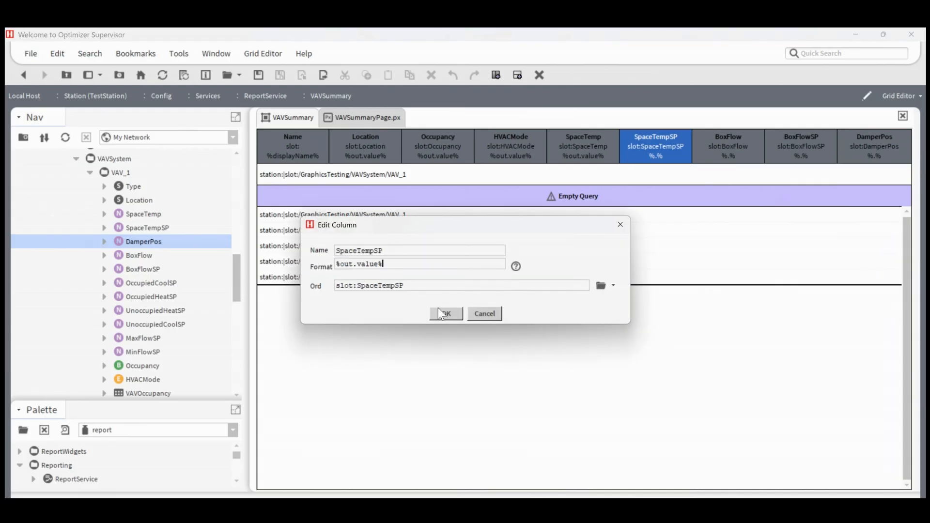
left_click(442, 312)
Step: Set the BoxFlow column's format to %out.value%
left_click(732, 140)
double_click(731, 141)
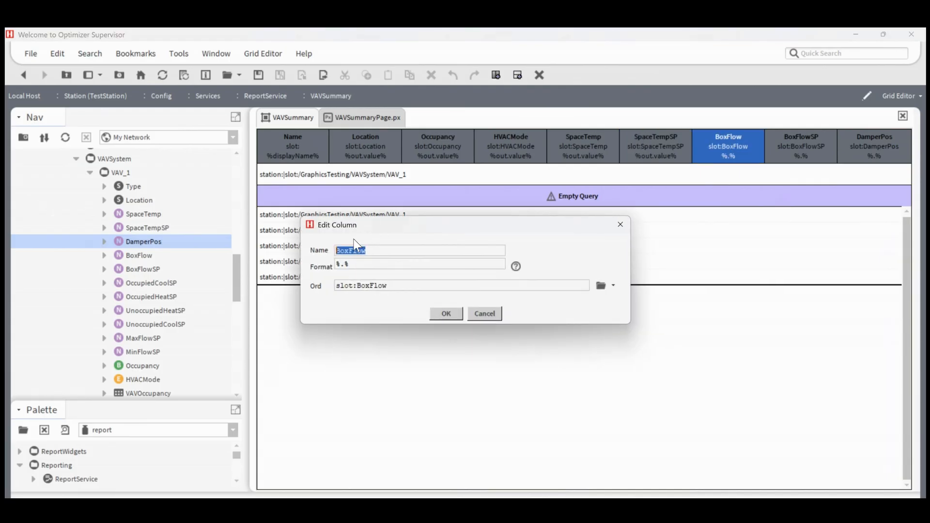
left_click(361, 264)
key("ctrl+a")
type("%out.value%")
left_click(443, 312)
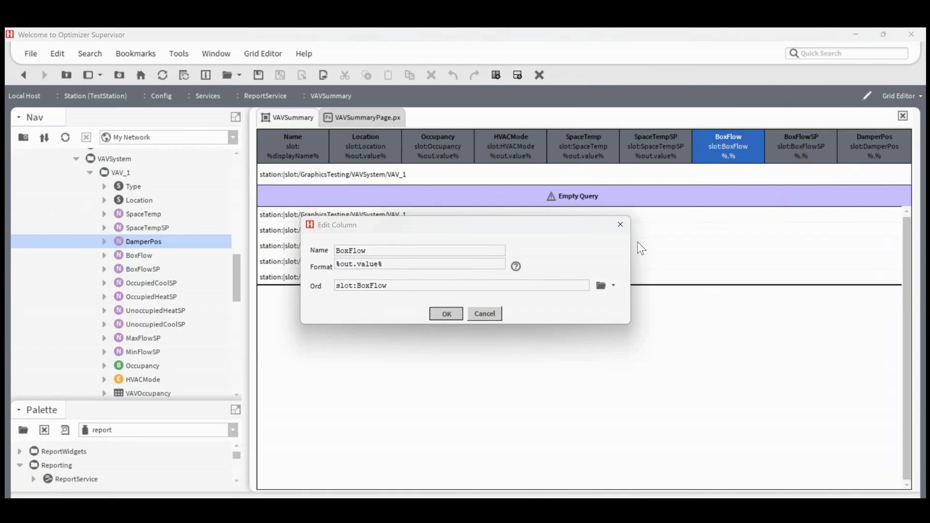
Step: Set the BoxFlowSP column's format to %out.value%
left_click(806, 142)
left_click(369, 265)
key("ctrl+a")
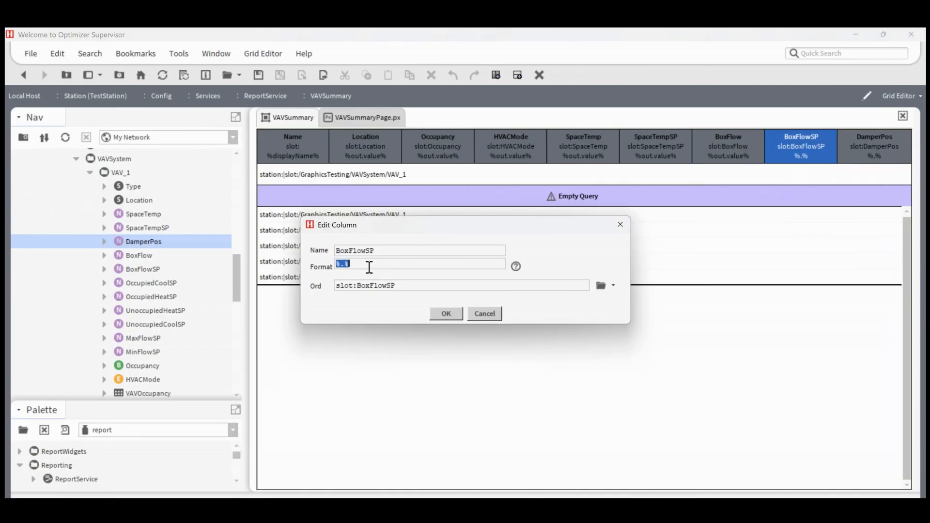
type("%out.value%")
left_click(444, 314)
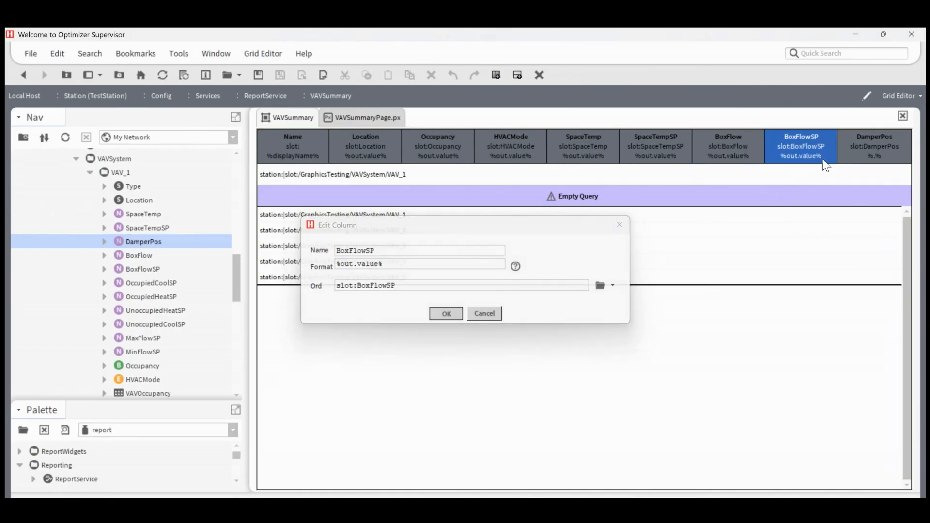
Step: Set the DamperPos column's format to %out.value%
left_click(856, 141)
double_click(871, 144)
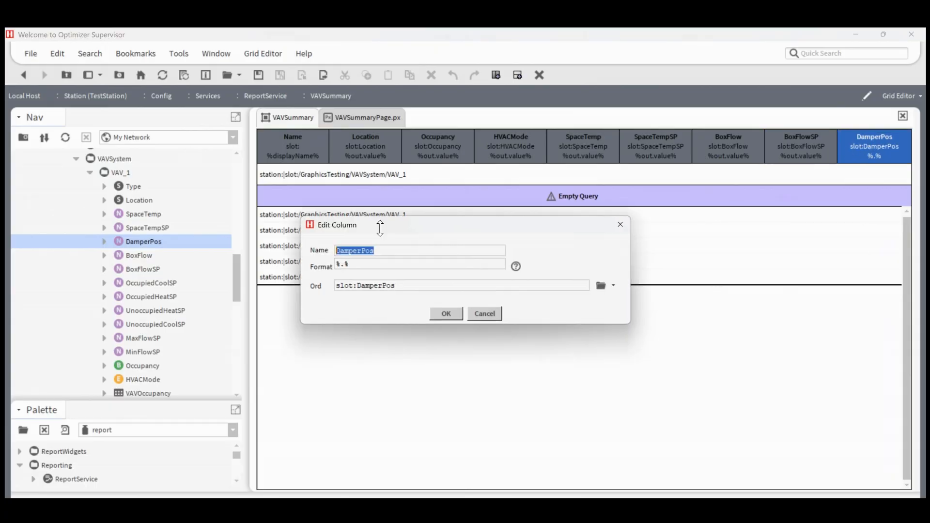
left_click(381, 267)
key("ctrl+a")
type("%out.value%")
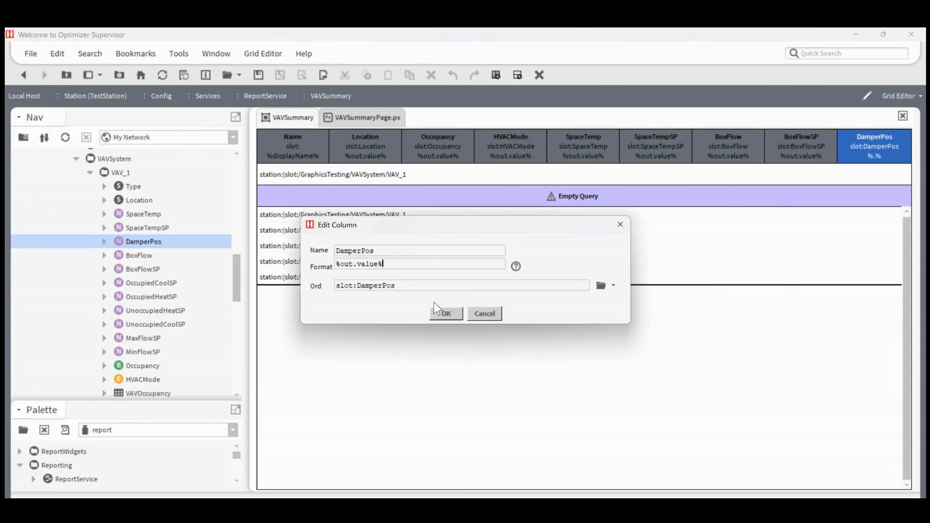
left_click(446, 313)
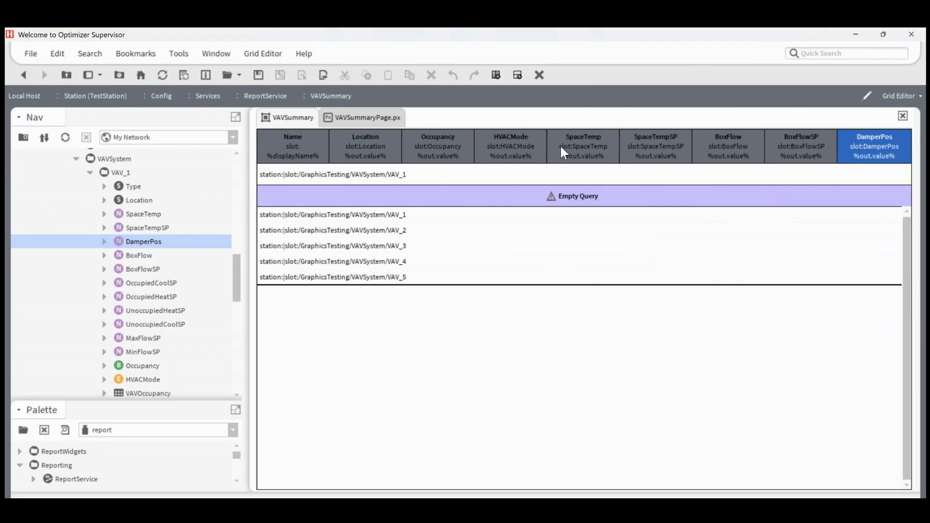
Step: Rename the HVACMode column to "HVAC Mode" and the SpaceTemp column to "Space Temp", keeping their ords
double_click(517, 145)
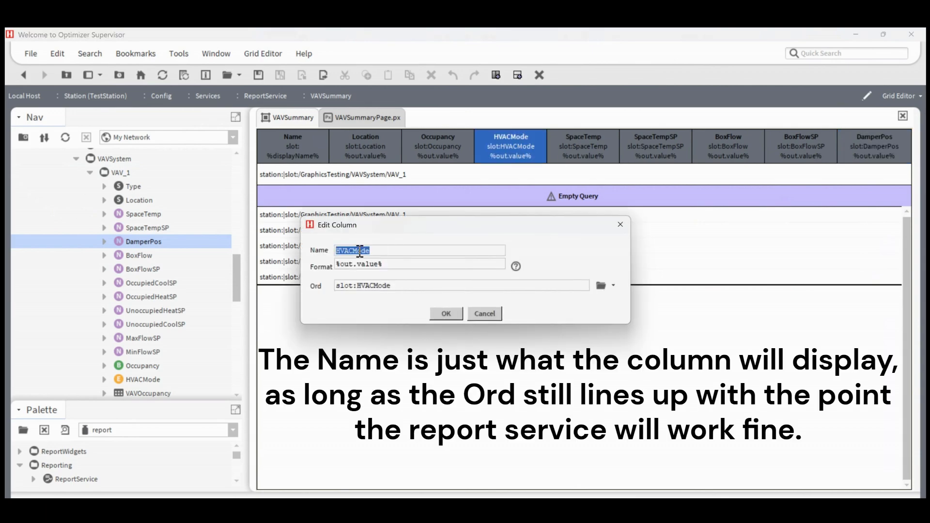
left_click(357, 251)
left_click(441, 314)
double_click(588, 138)
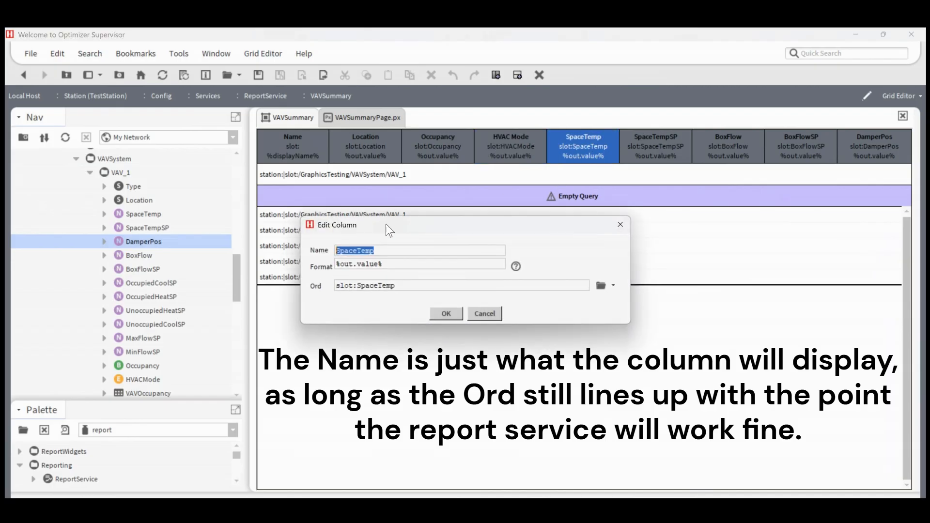
left_click(359, 250)
left_click(442, 315)
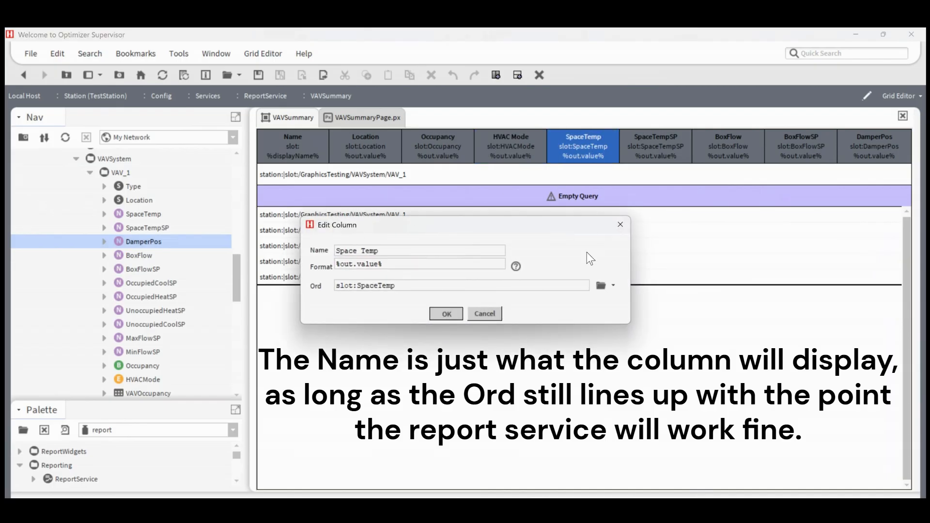
Step: Rename the SpaceTempSP column to "Space Temp SP" and the BoxFlow column to "Box Flow", keeping their ords
double_click(649, 138)
left_click(361, 251)
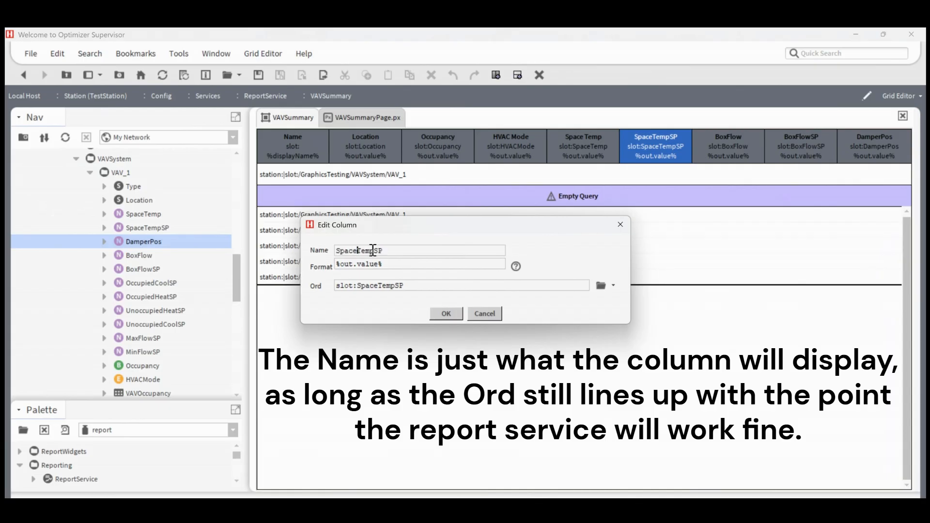
left_click(377, 250)
left_click(441, 313)
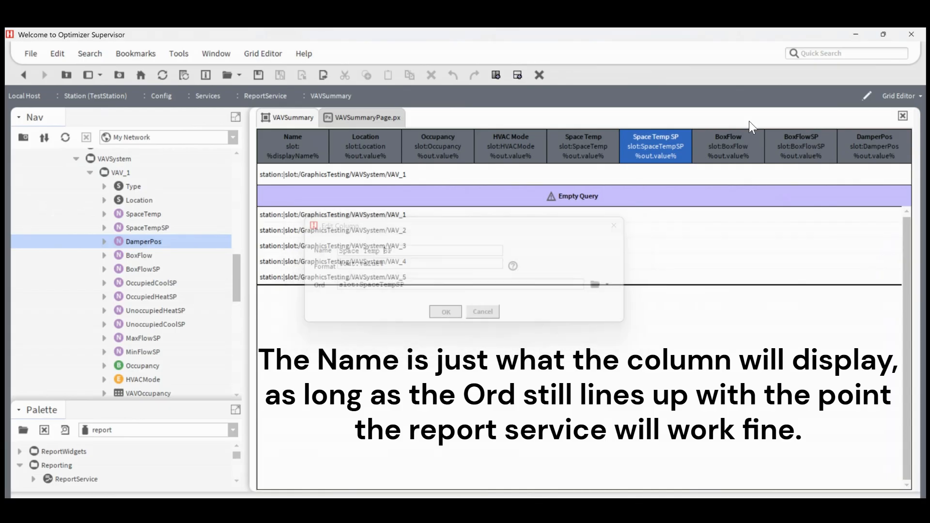
double_click(725, 143)
left_click(352, 251)
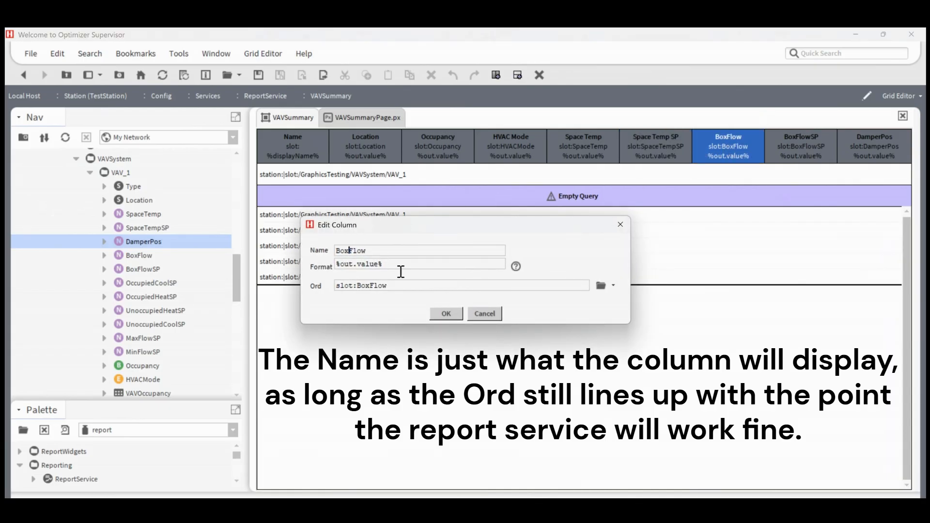
left_click(446, 313)
Step: Rename the BoxFlowSP column to "Box Flow SP" and the DamperPos column to "Damper Pos", keeping their ords
double_click(796, 138)
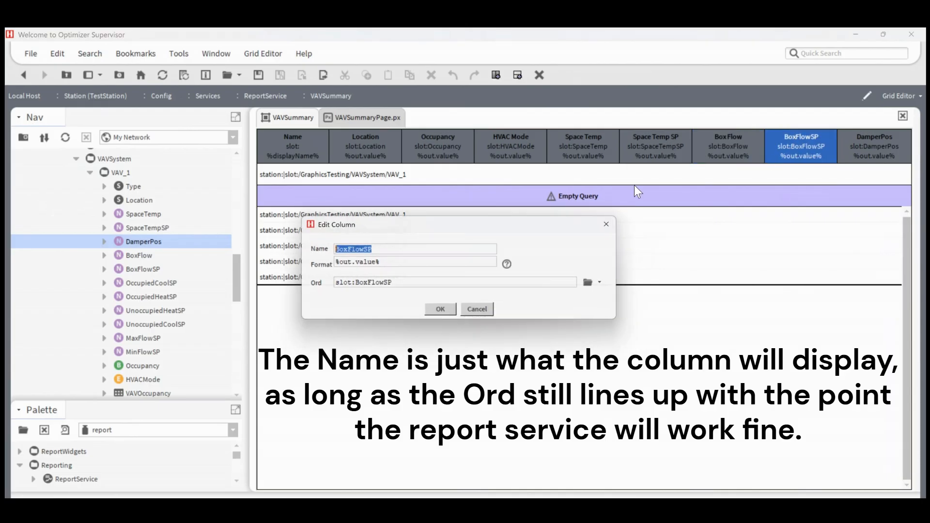
left_click(349, 250)
left_click(370, 250)
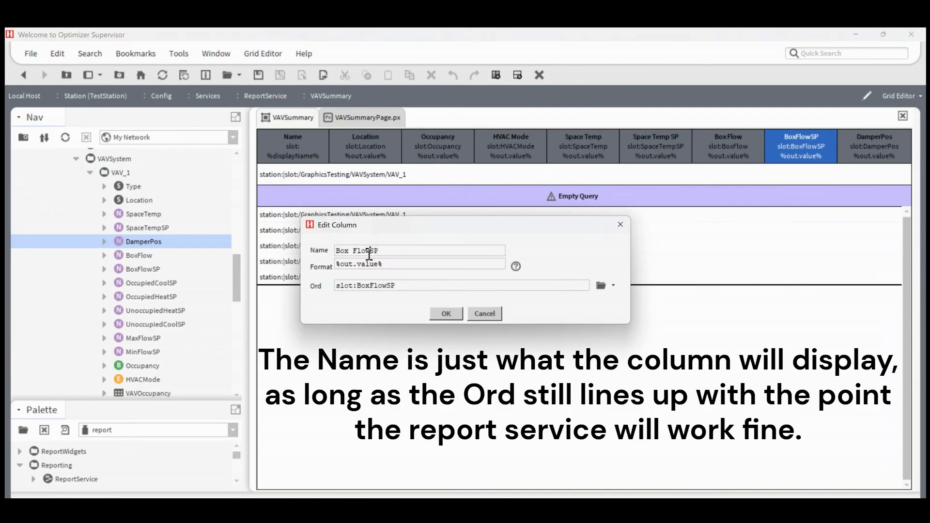
left_click(445, 313)
double_click(872, 143)
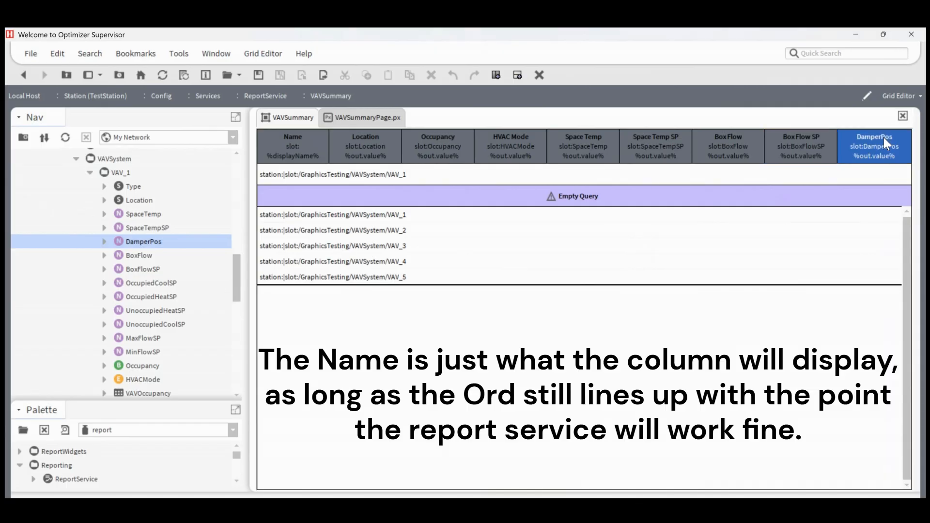
left_click(361, 250)
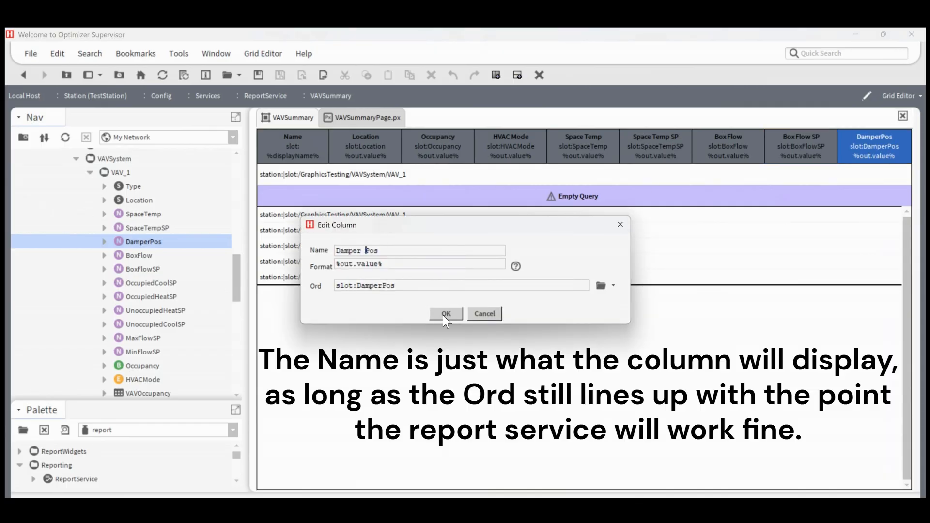
left_click(446, 313)
Step: Display the VAVSummary component grid in its AX Grid Table view
left_click(898, 94)
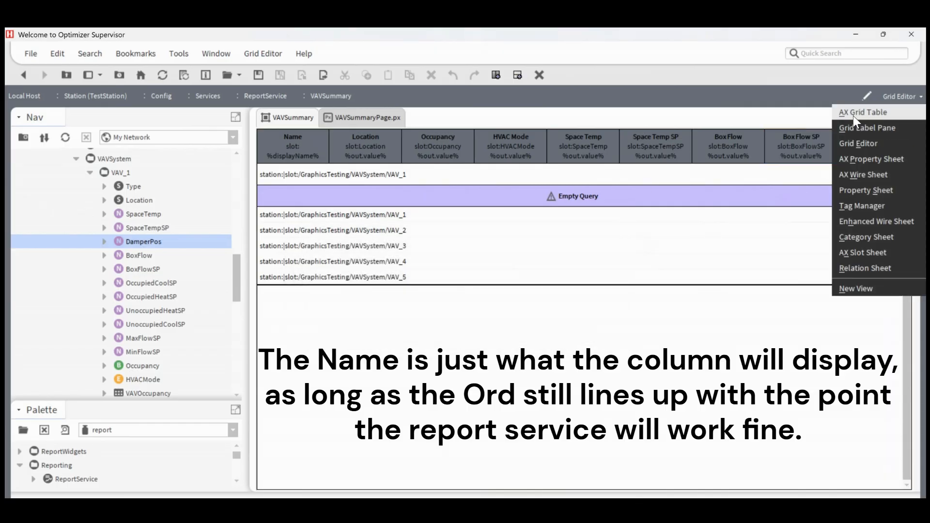
left_click(853, 116)
left_click(426, 291)
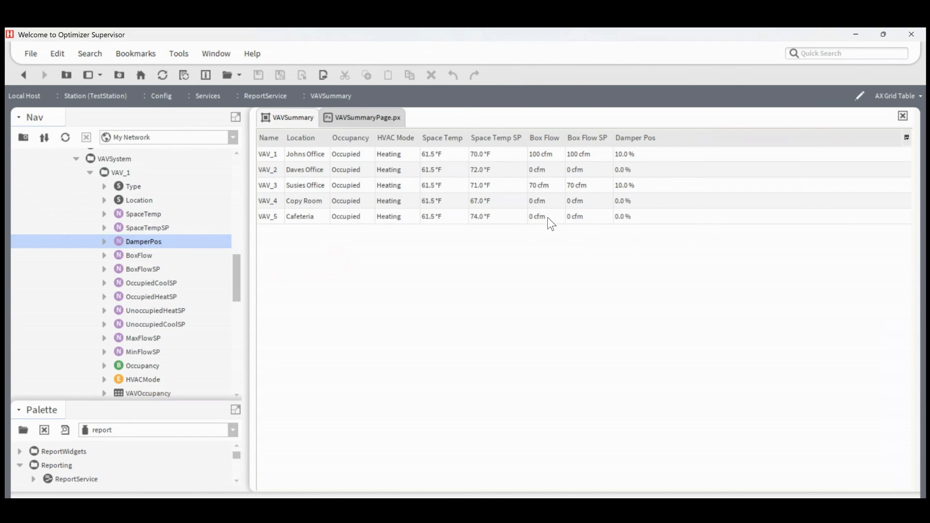
Step: Expand ReportService to expose VAVSummary in the station tree, open VAVSummaryPage.px, and collapse the VAV_1 folder
scroll(142, 198, "up", 3)
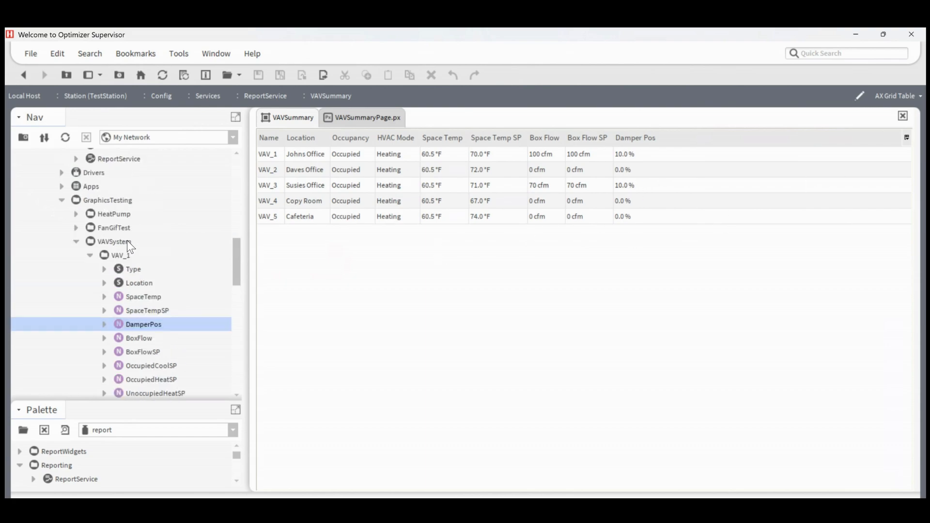
left_click(76, 200)
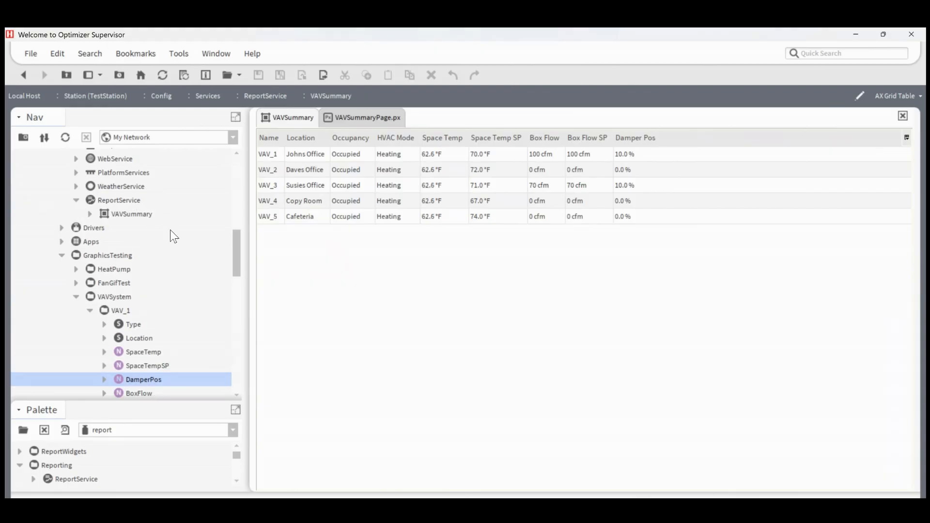
scroll(123, 298, "down", 1)
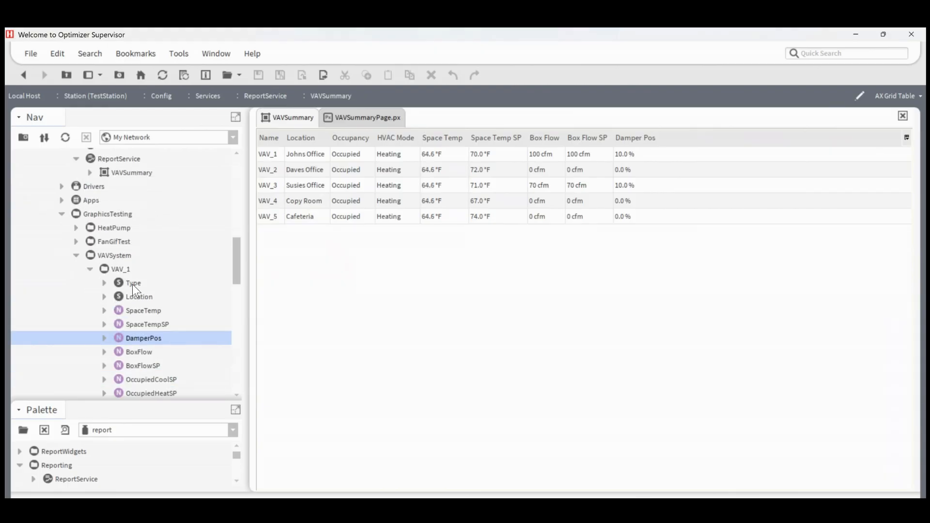
left_click(353, 125)
scroll(121, 298, "down", 3)
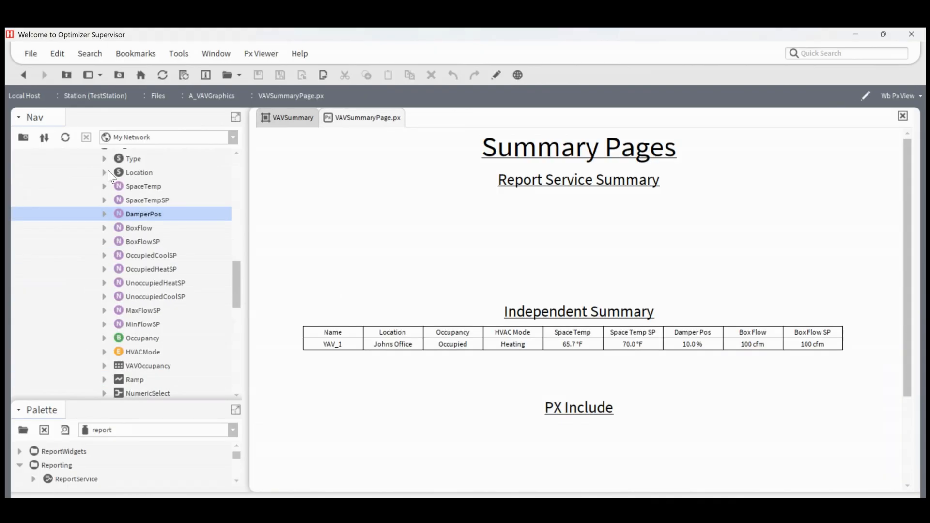
scroll(104, 177, "up", 1)
left_click(90, 185)
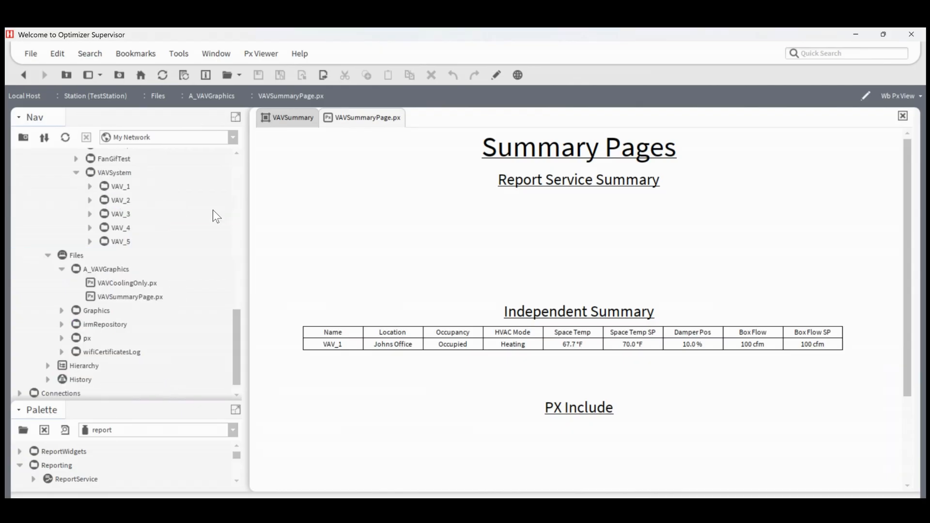
scroll(78, 185, "up", 1)
scroll(77, 185, "up", 1)
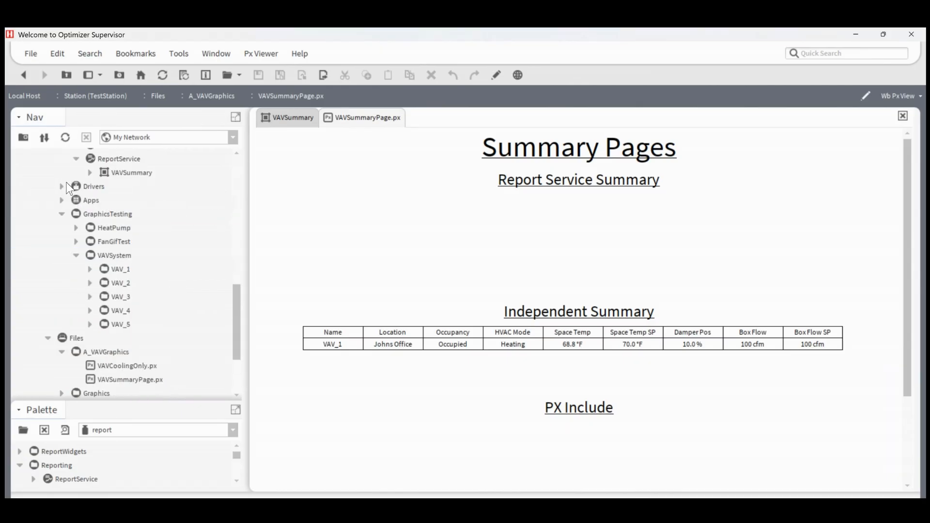
Step: Put VAVSummaryPage.px in edit mode and add VAVSummary under the Report Service Summary heading as an AX Grid Table workbench view
left_click(496, 76)
scroll(156, 211, "up", 1)
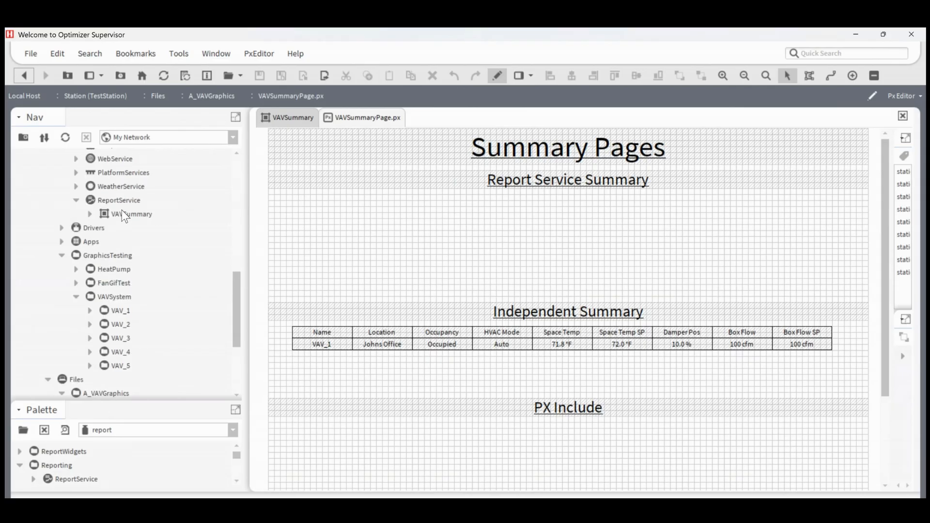
left_click(181, 218)
left_click_drag(181, 220, 492, 254)
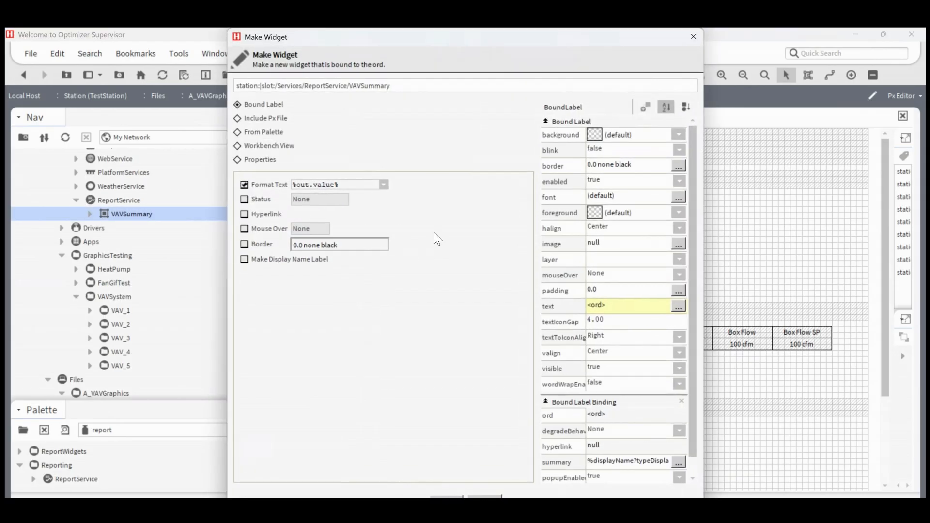
left_click(257, 147)
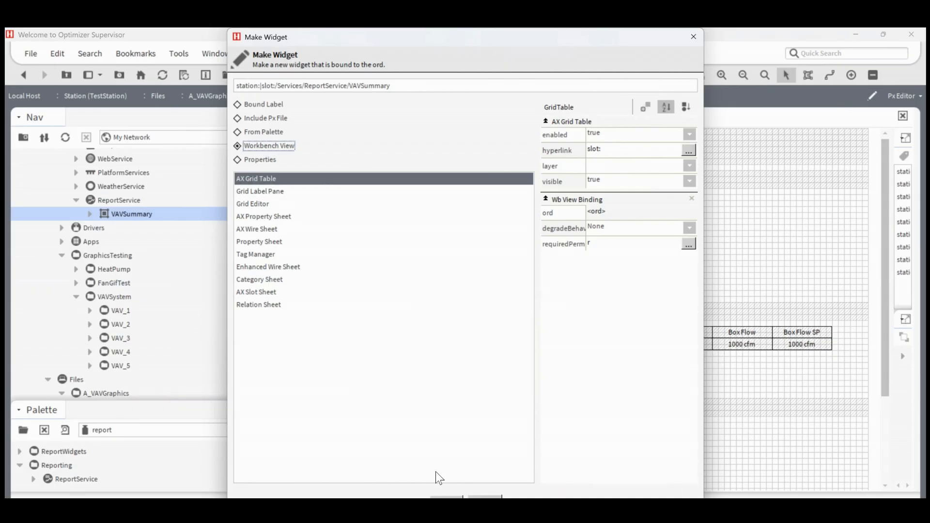
left_click(446, 496)
Step: Resize the grid table to fill the page width between the Report Service Summary and Independent Summary headings, and return to viewing mode
left_click_drag(395, 252, 867, 292)
left_click(388, 312)
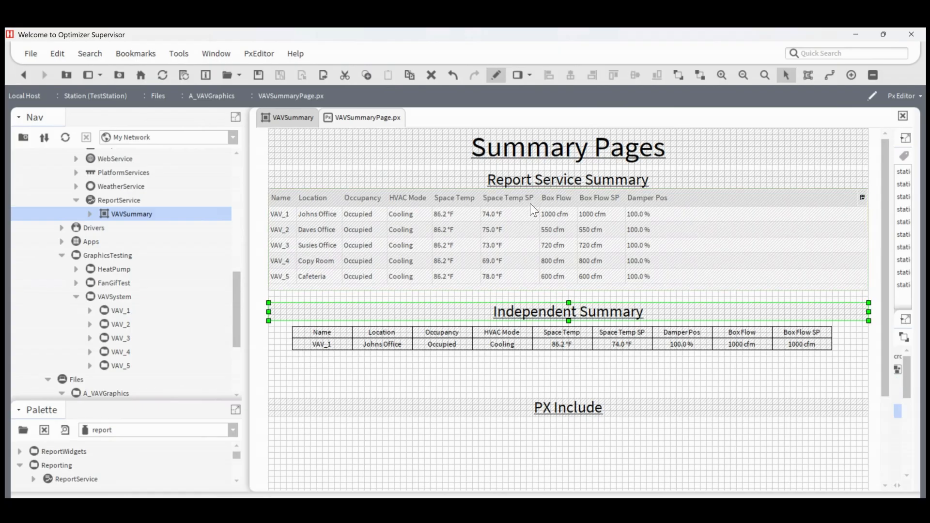
left_click(452, 256)
left_click(496, 75)
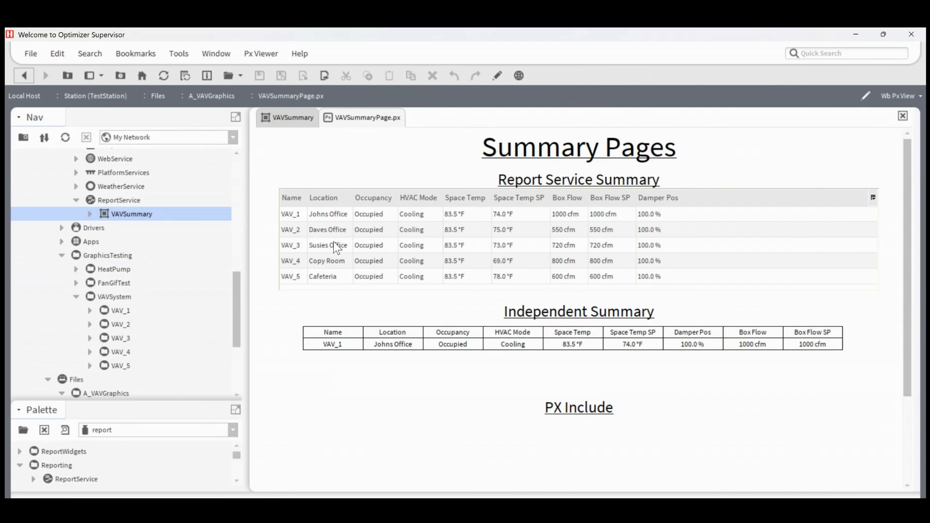
Step: Test the VAV_1 row's link to its graphic from the summary table and return to the summary page
double_click(303, 214)
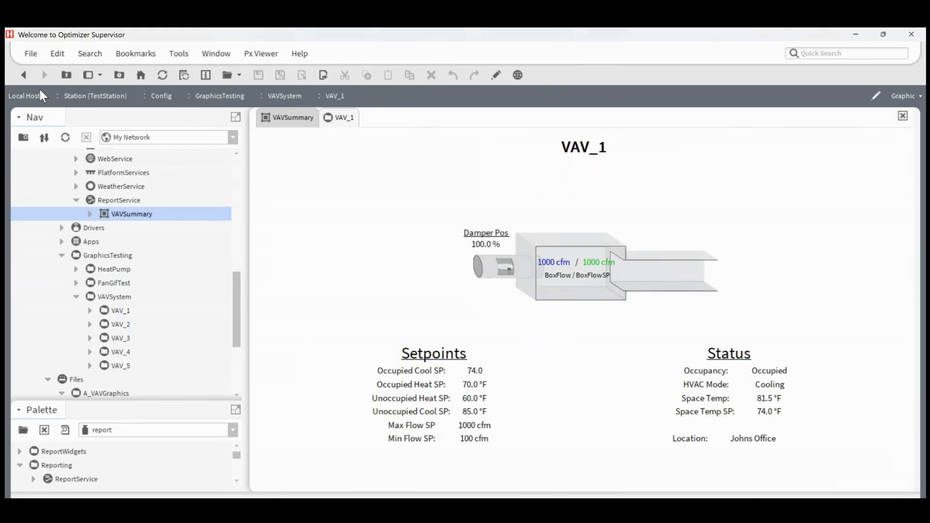
left_click(23, 75)
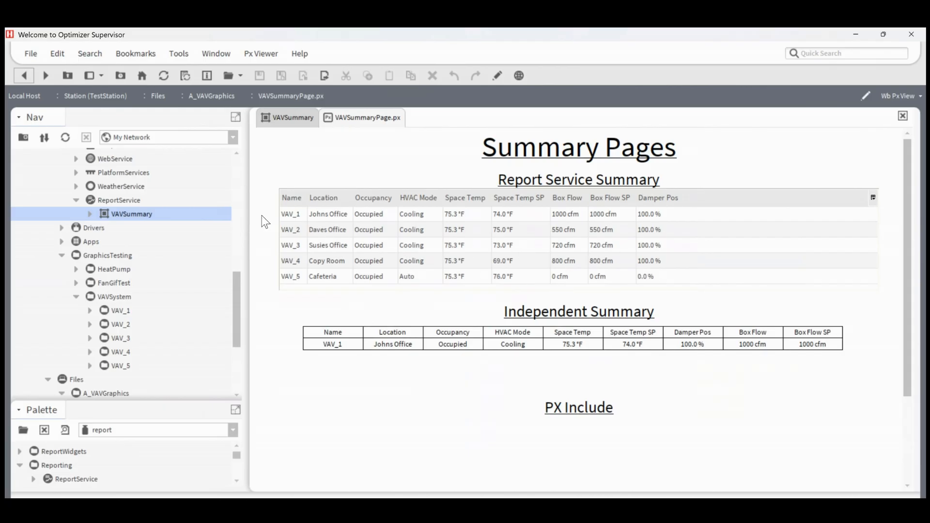
Step: Open the wire sheet of ReportService in place of the VAVSummary grid view
left_click(277, 121)
scroll(144, 269, "up", 3)
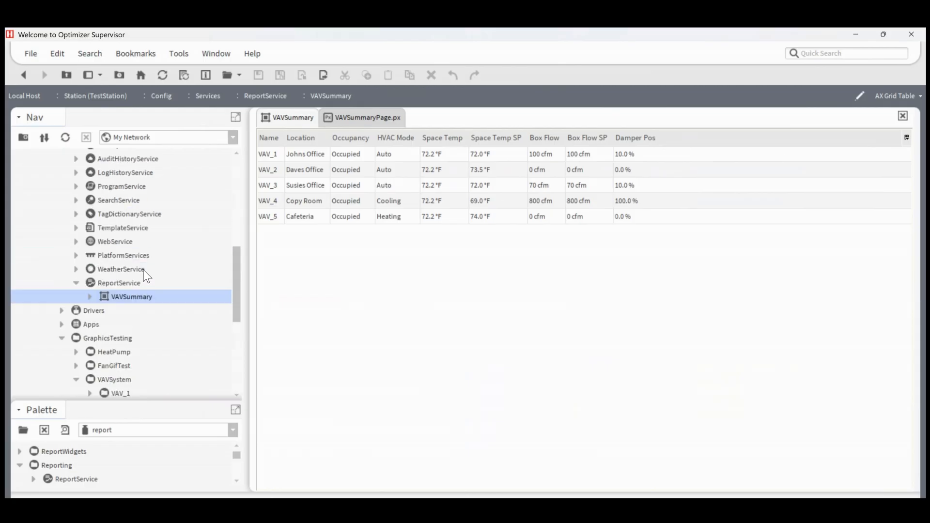
left_click(126, 283)
double_click(126, 285)
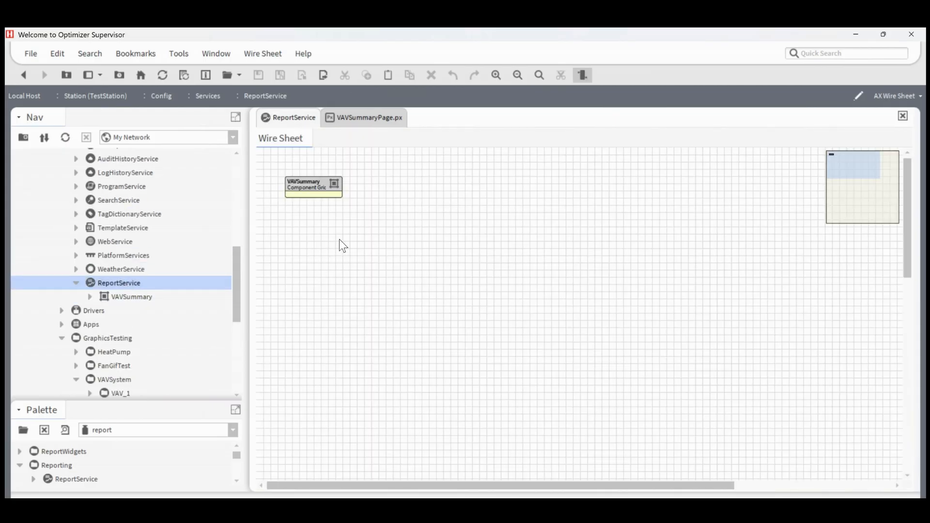
Step: Widen the VAVSummary block on the wire sheet so its full component type label fits
left_click(330, 186)
left_click(341, 186)
left_click(339, 185)
left_click_drag(343, 184, 366, 186)
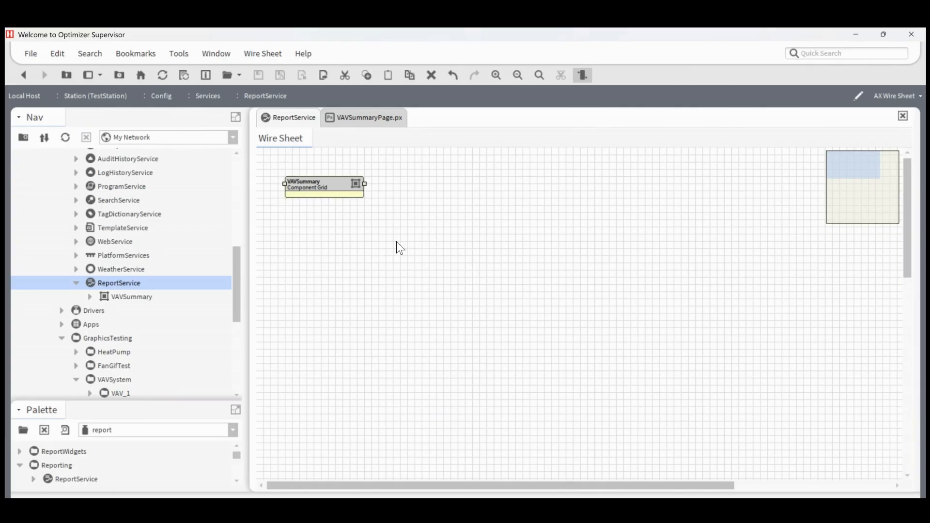
left_click(386, 122)
left_click(304, 119)
Step: Add an ExportSource and an EmailRecipient from the report palette beside VAVSummary on the wire sheet, keeping their default names
left_click_drag(105, 404, 111, 242)
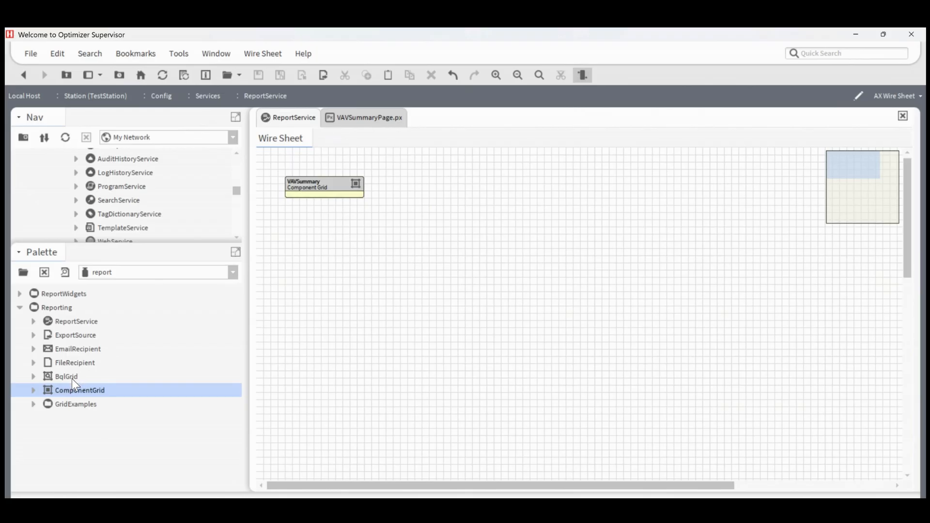
left_click(64, 336)
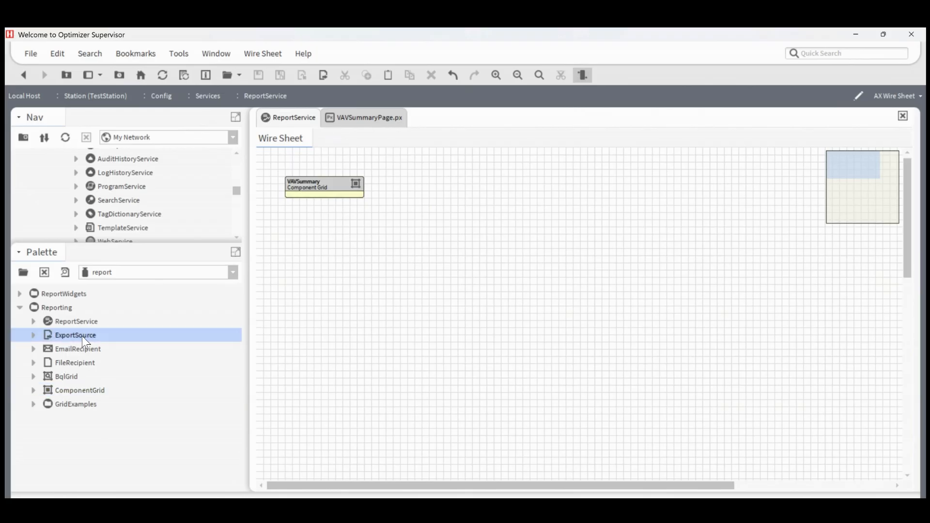
left_click_drag(82, 336, 409, 213)
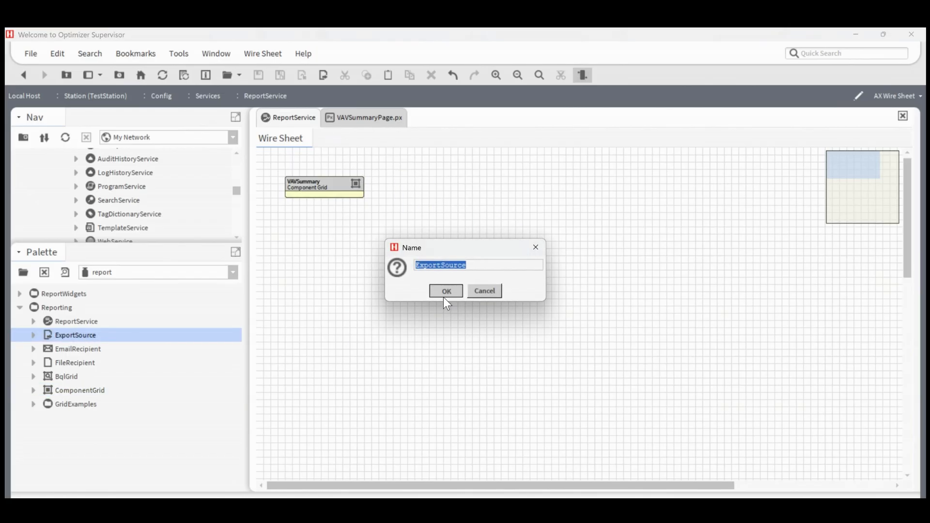
left_click(443, 291)
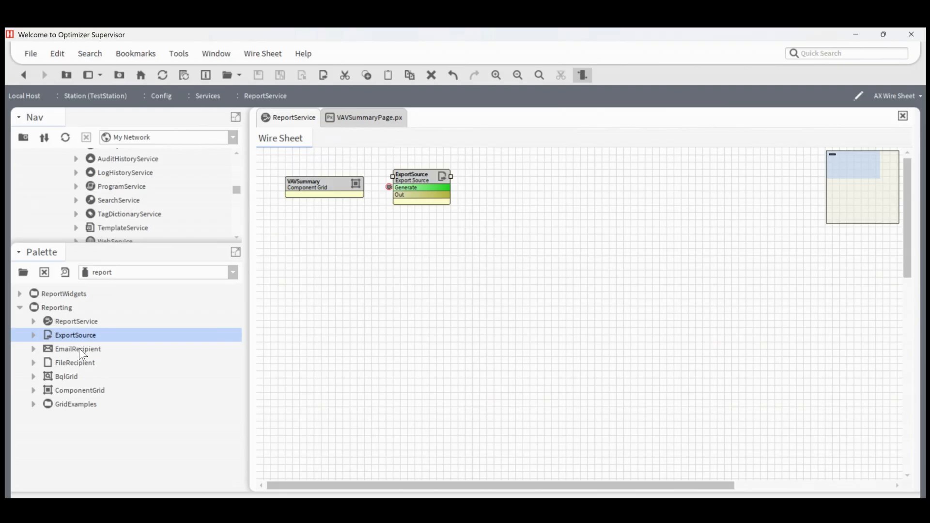
left_click_drag(79, 347, 523, 193)
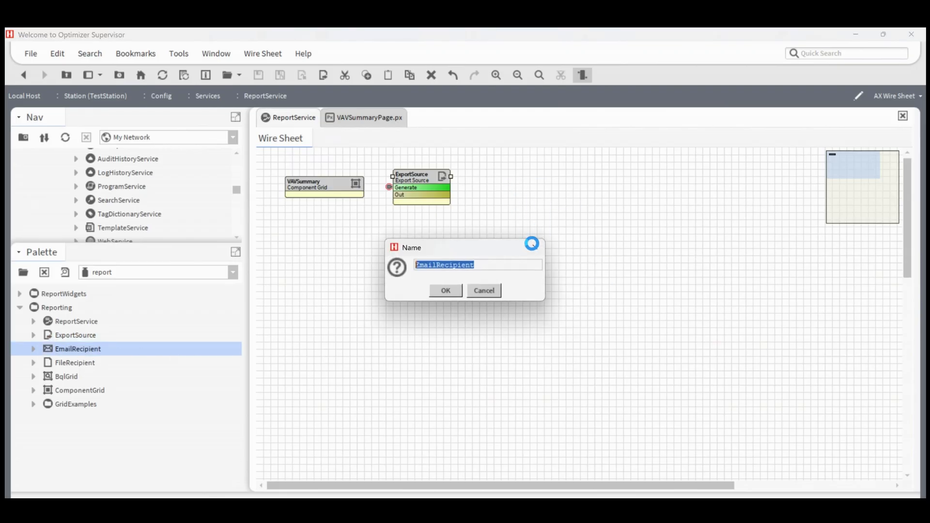
left_click(453, 293)
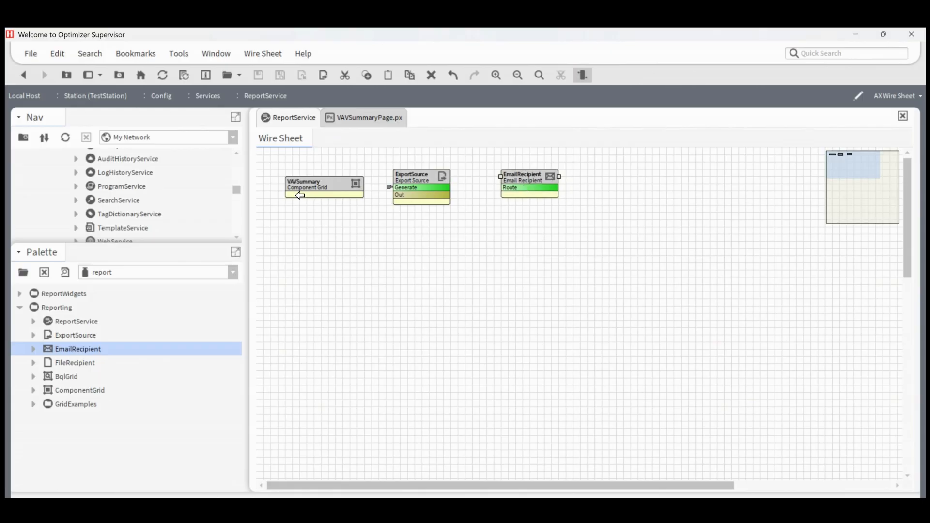
Step: Copy the VAVSummary component and set the ExportSource's daily schedule time to 06:00:00 AM
right_click(298, 188)
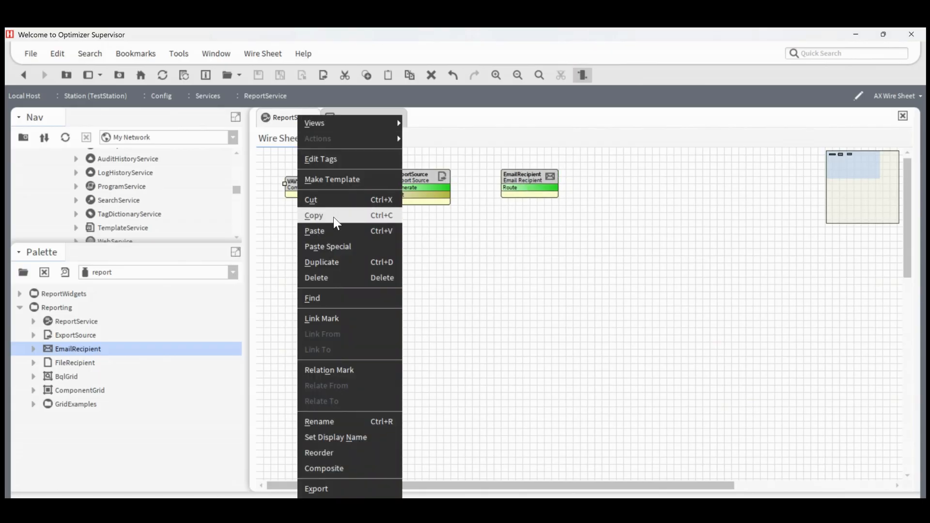
left_click(333, 216)
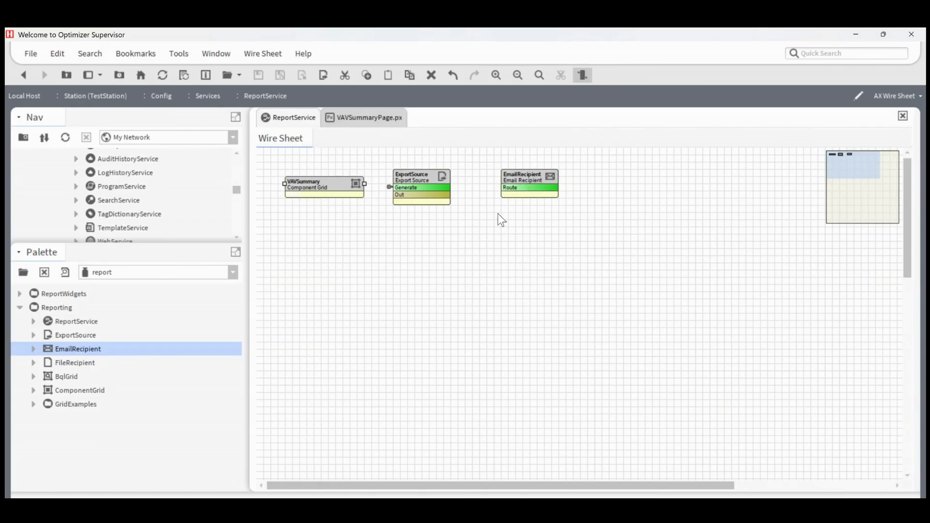
left_click(436, 180)
double_click(436, 180)
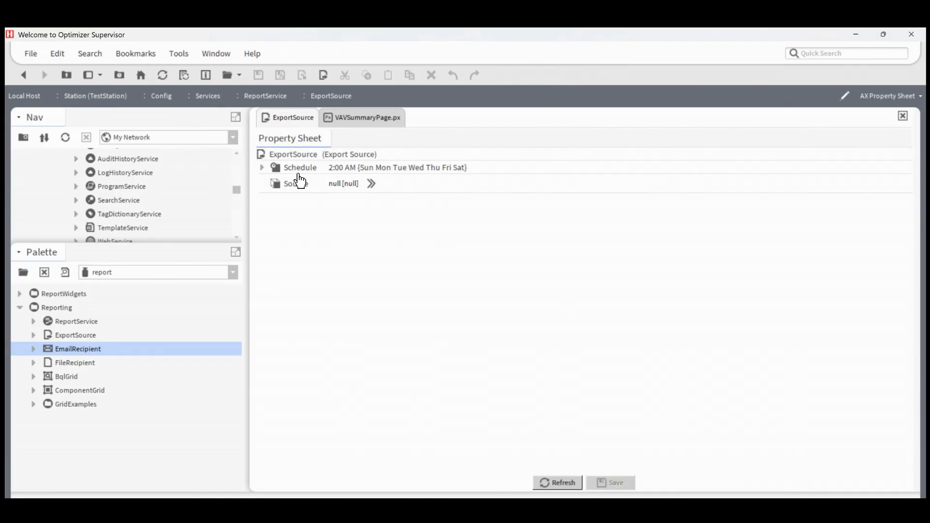
left_click(263, 168)
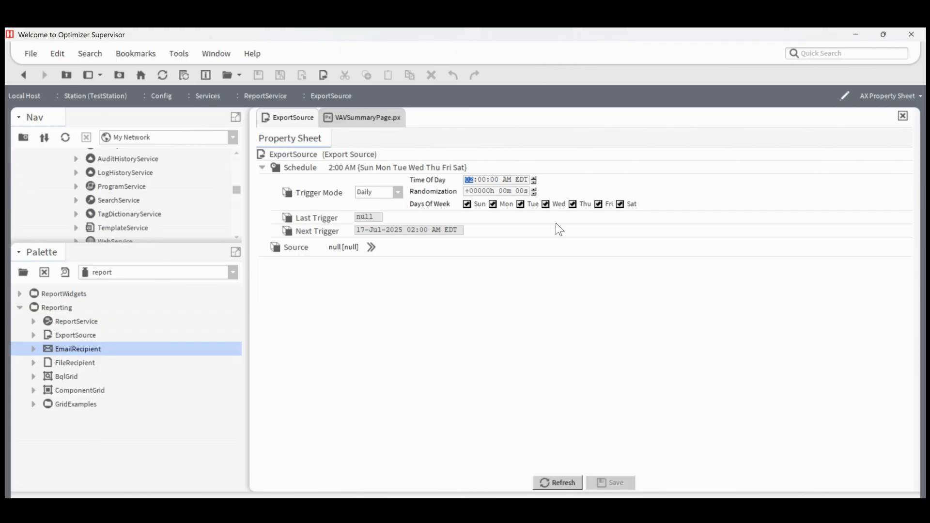
type("6")
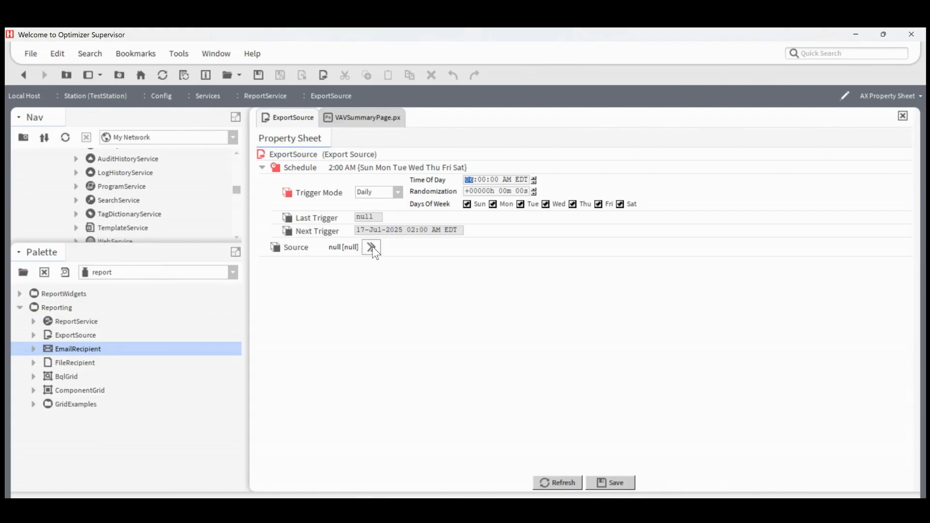
Step: Set the export source ord to station:|slot:/Services/ReportService/VAVSummary with the report:GridToPdf exporter, and save the ExportSource properties
left_click(371, 248)
double_click(395, 275)
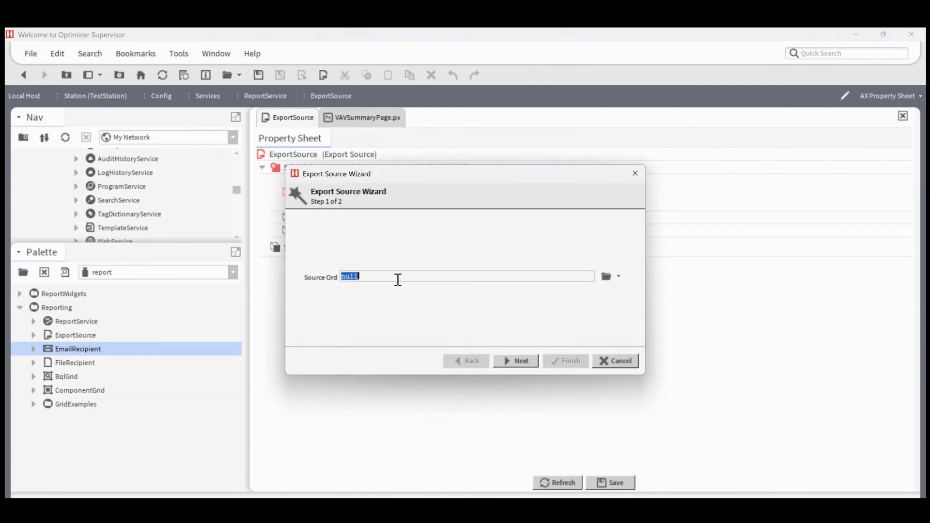
key("ctrl+v")
left_click(524, 366)
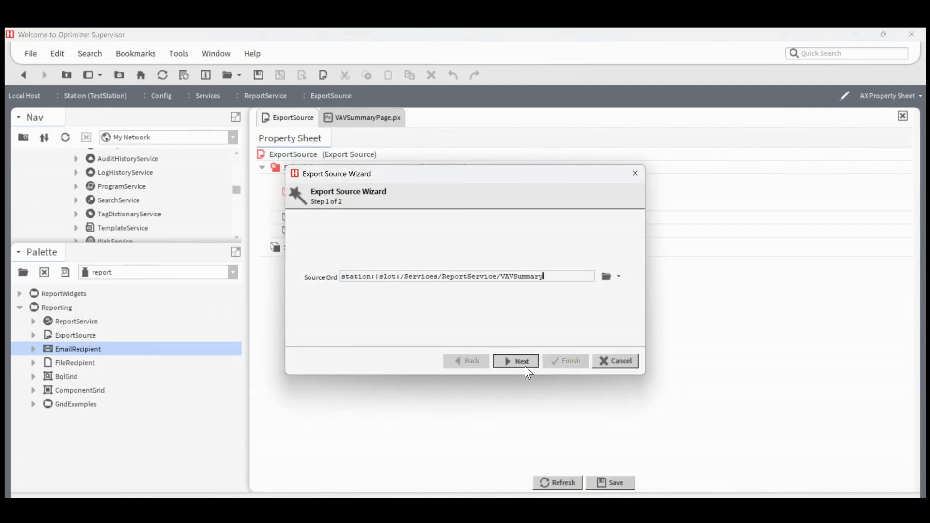
left_click(500, 286)
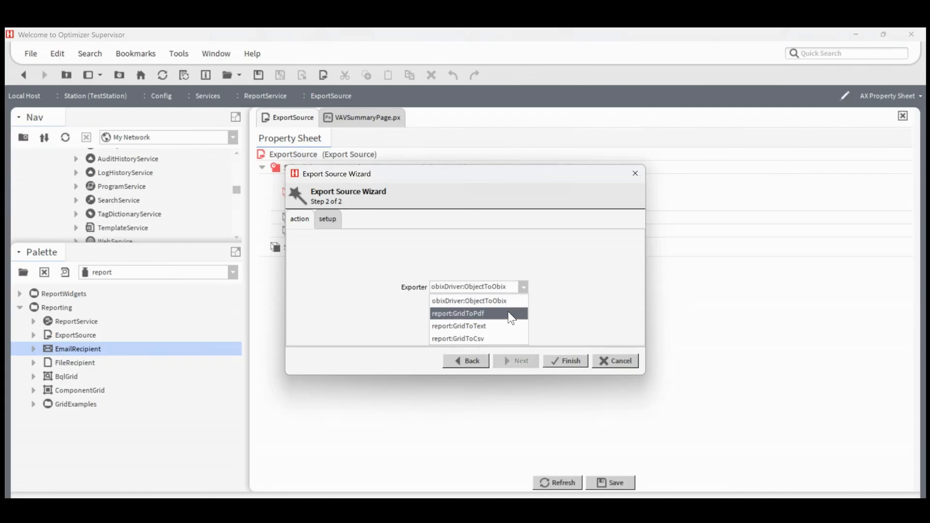
left_click(501, 315)
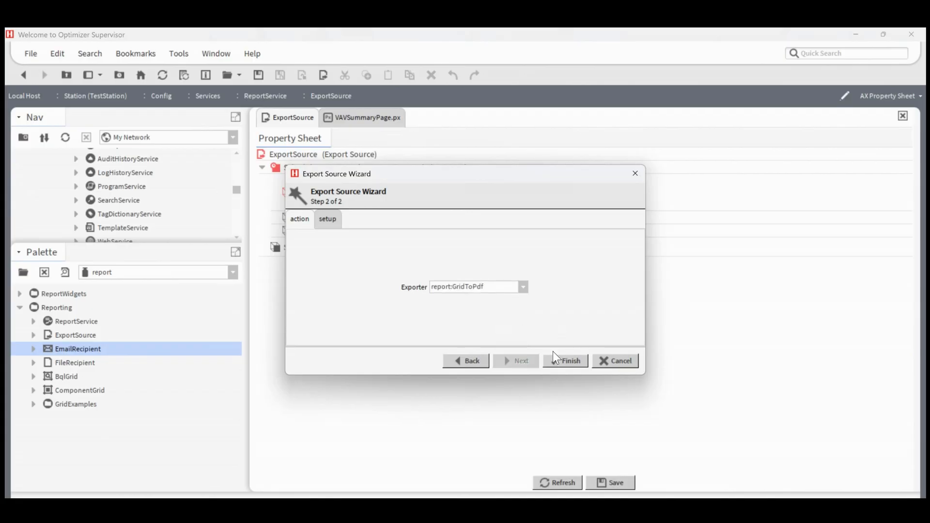
left_click(562, 360)
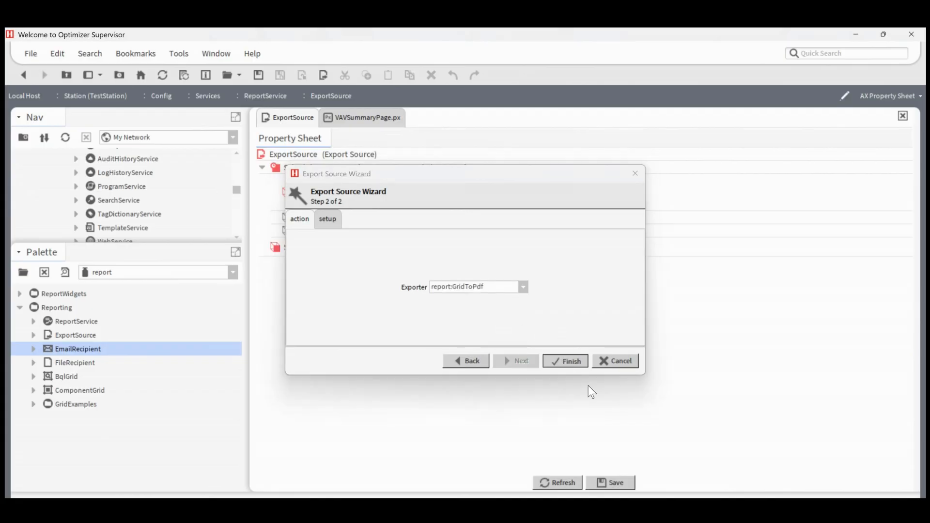
left_click(603, 477)
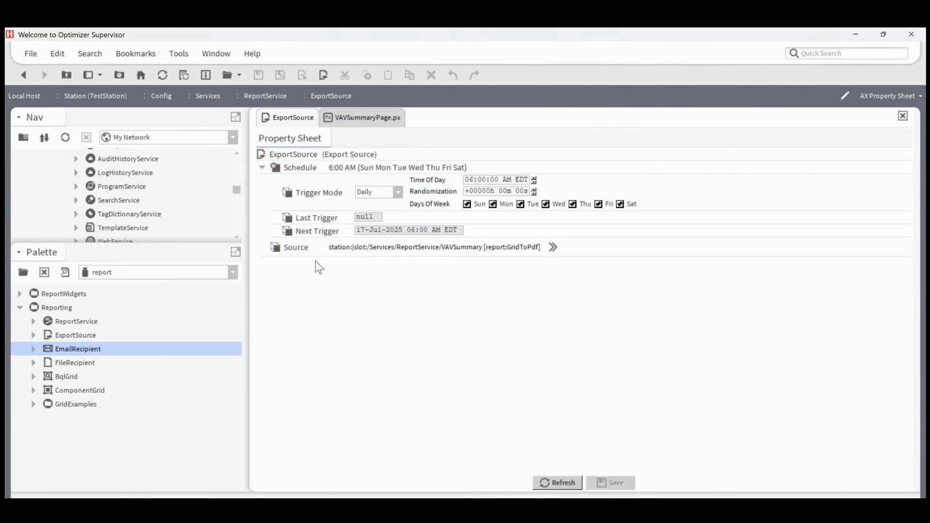
Step: Return to the ReportService wire sheet and link the ExportSource's Out to the EmailRecipient's Route
left_click(23, 75)
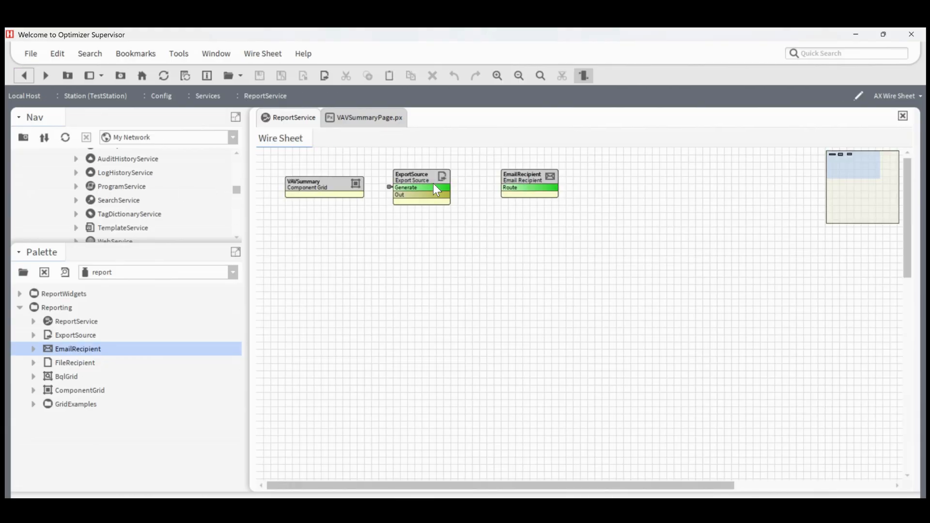
left_click_drag(442, 194, 502, 190)
Step: Review the EmailRecipient's address and message fields and the ExportSource's schedule, and return to VAVSummaryPage.px
double_click(536, 178)
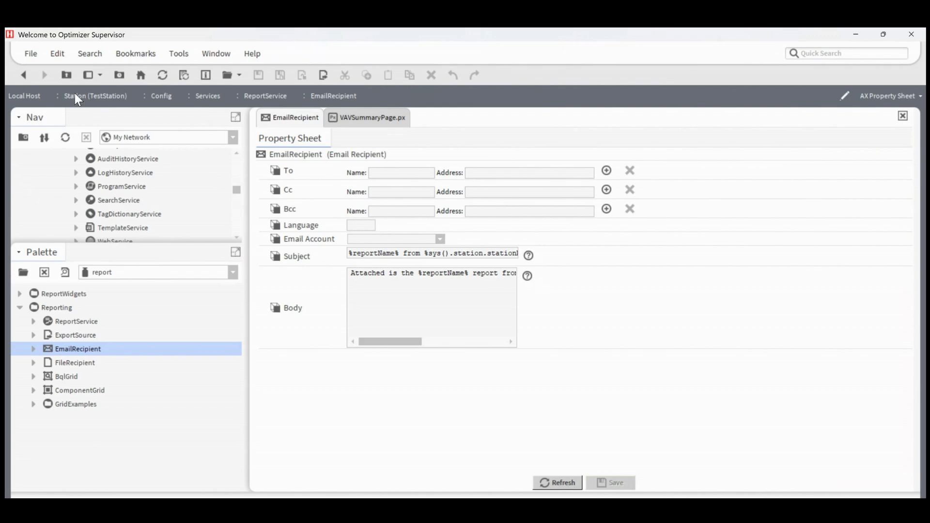
left_click(27, 77)
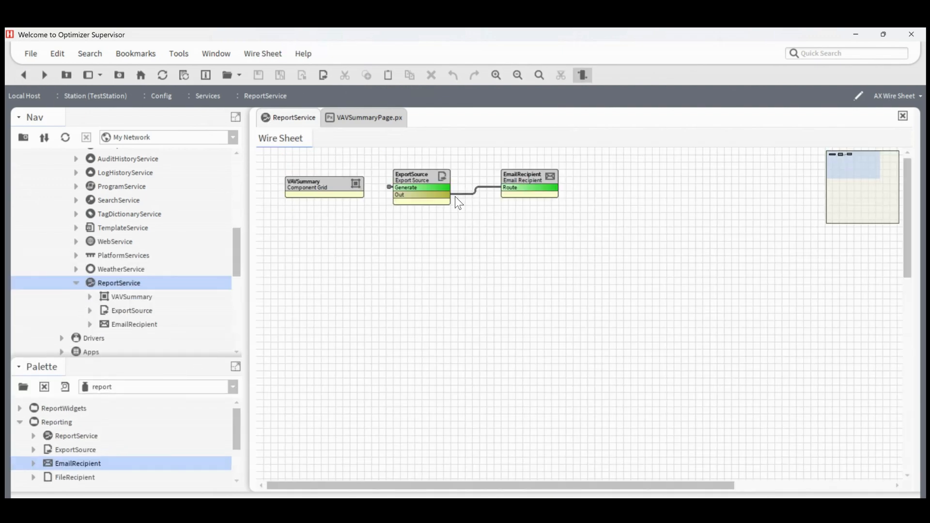
double_click(434, 182)
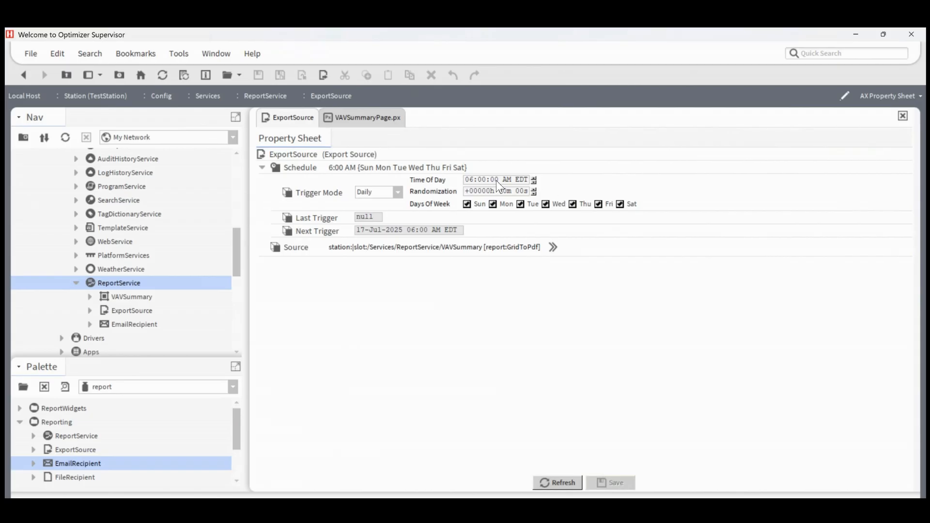
left_click(25, 78)
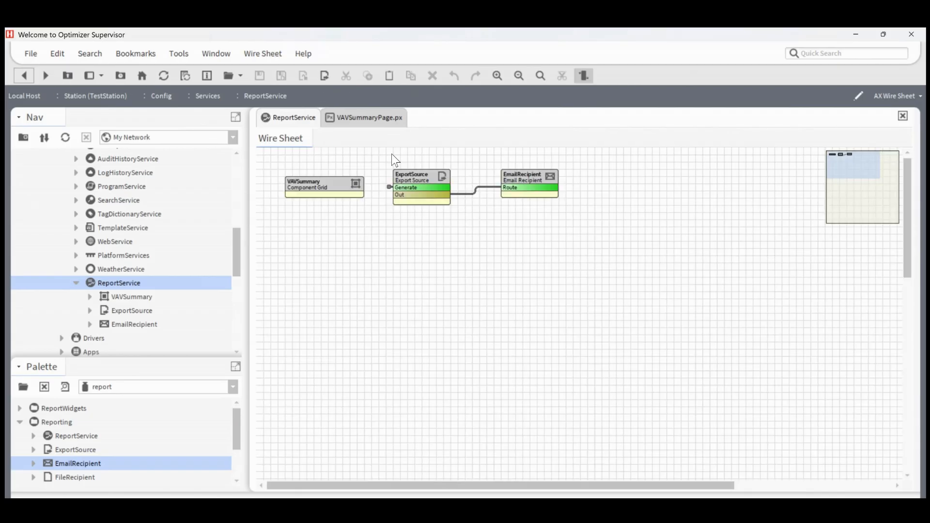
left_click(347, 117)
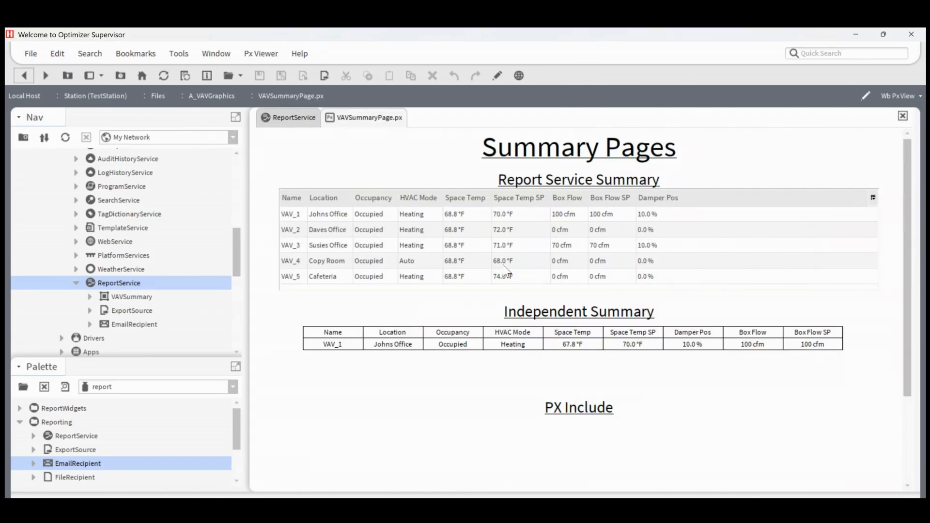